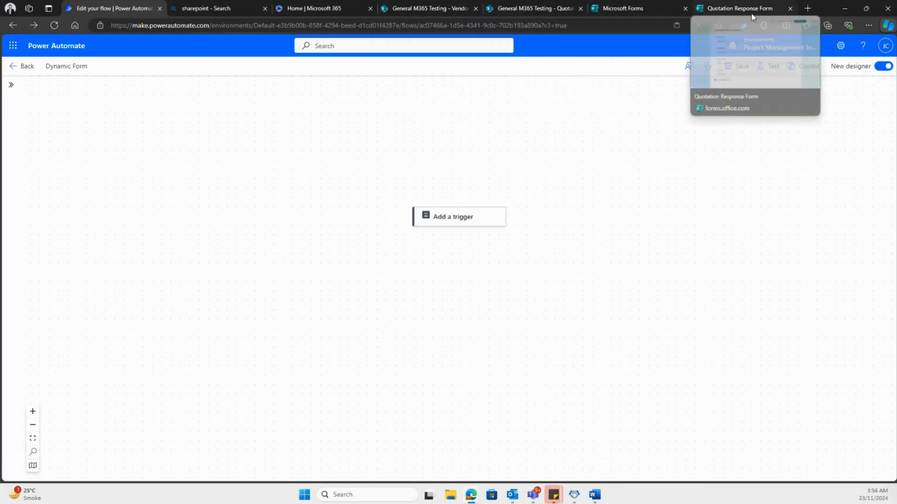
- Review the SharePoint Vendor List, the Quotation Database list and the Quotation Response Form in Microsoft Forms
left_click(426, 10)
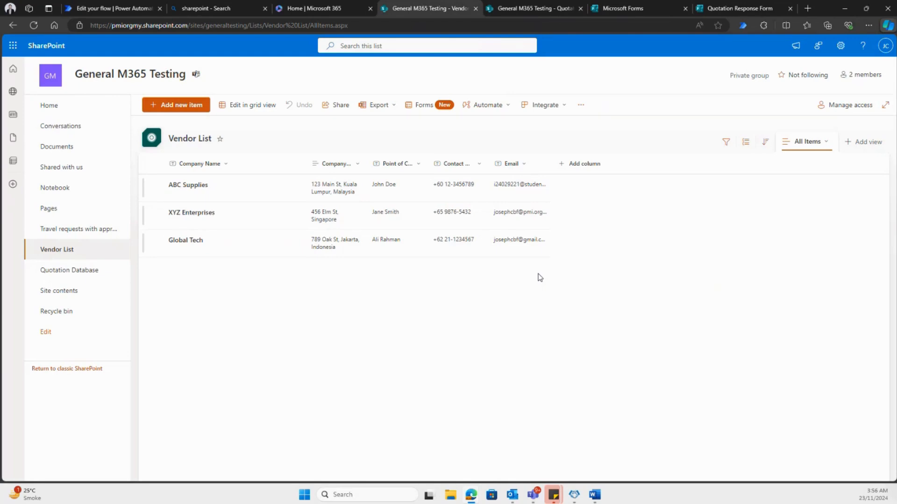
left_click(537, 10)
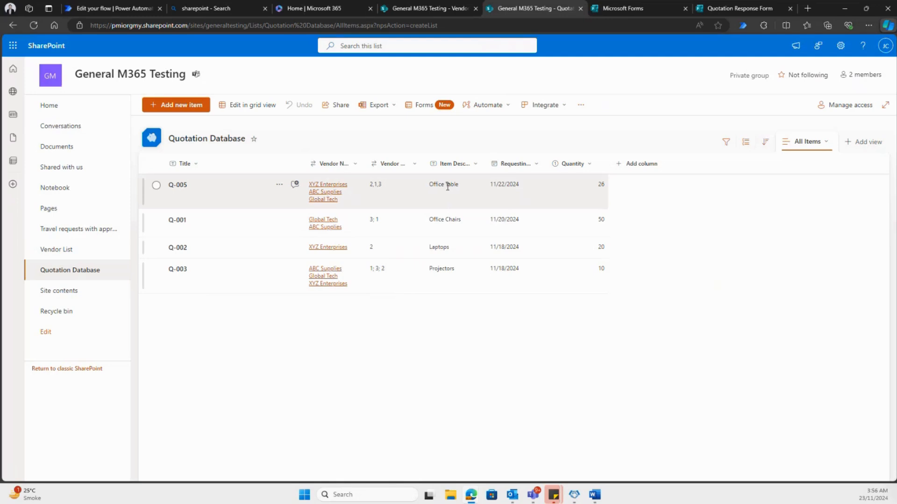
left_click(747, 8)
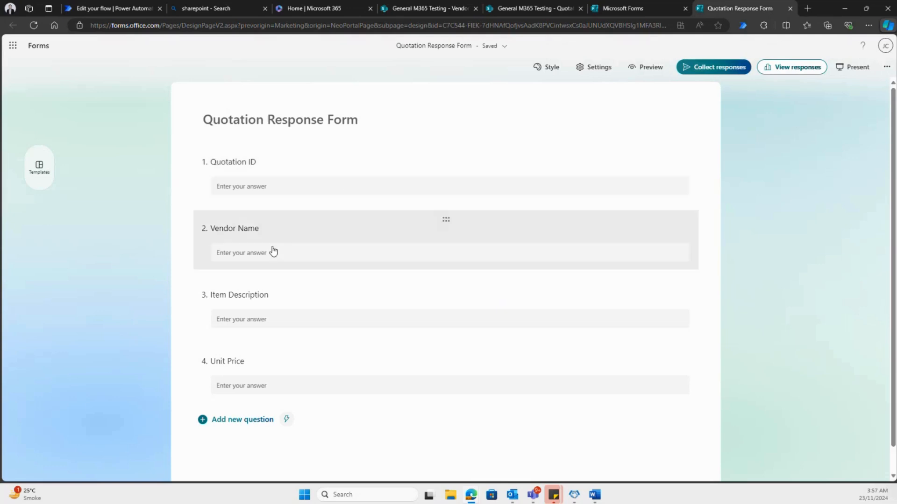
- In Power Automate, add the SharePoint trigger "When an item is created" to the flow and open its Site Address choices
left_click(122, 10)
left_click(451, 220)
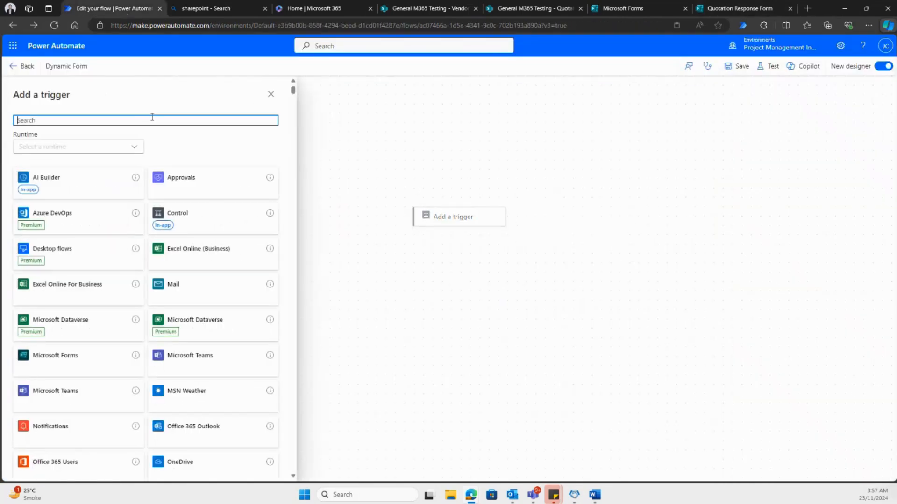
type("whe")
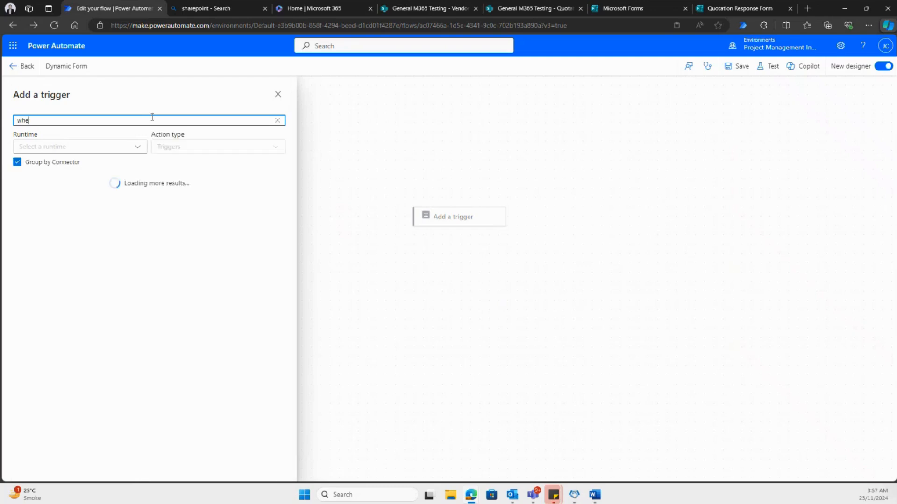
type("n an item")
left_click(115, 213)
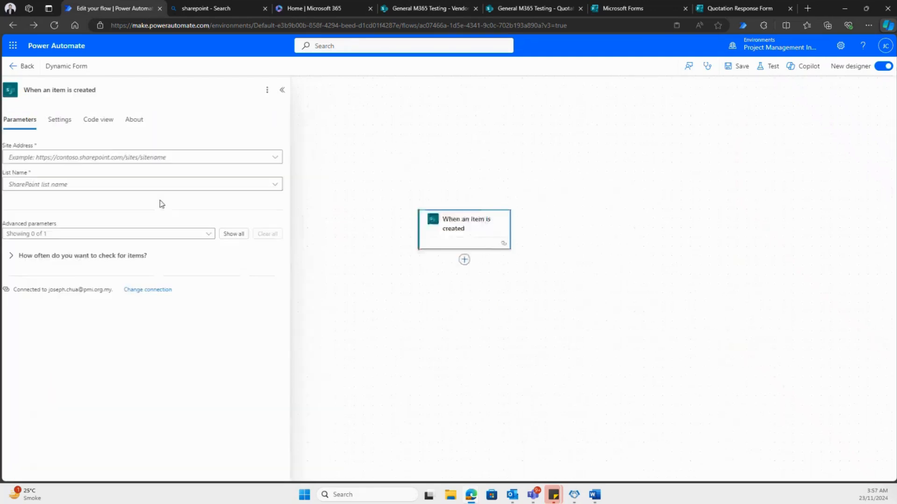
left_click(282, 157)
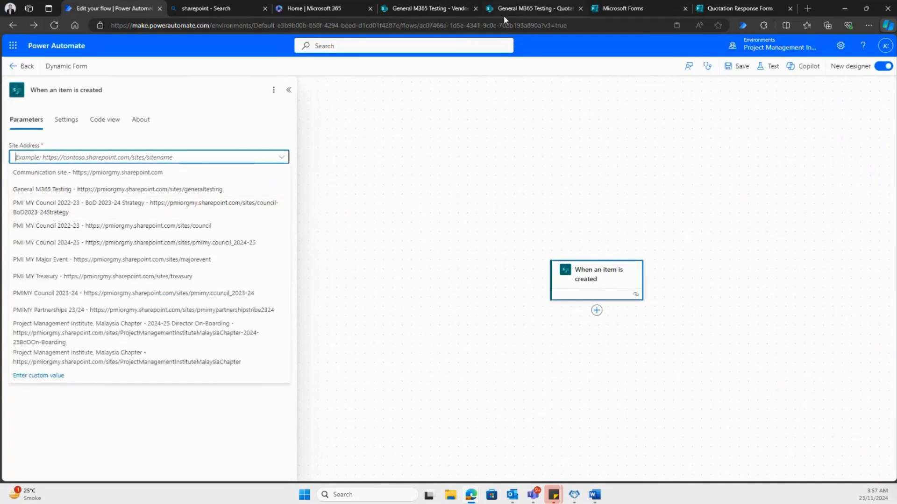
- In the SharePoint Vendor List, replace the contact email of the Global Tech entry with the new email address
left_click(528, 11)
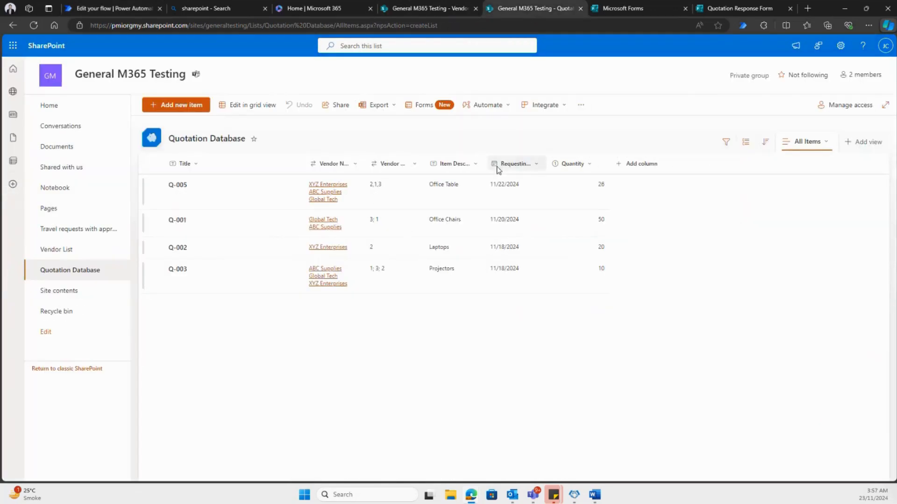
left_click(626, 10)
left_click(432, 8)
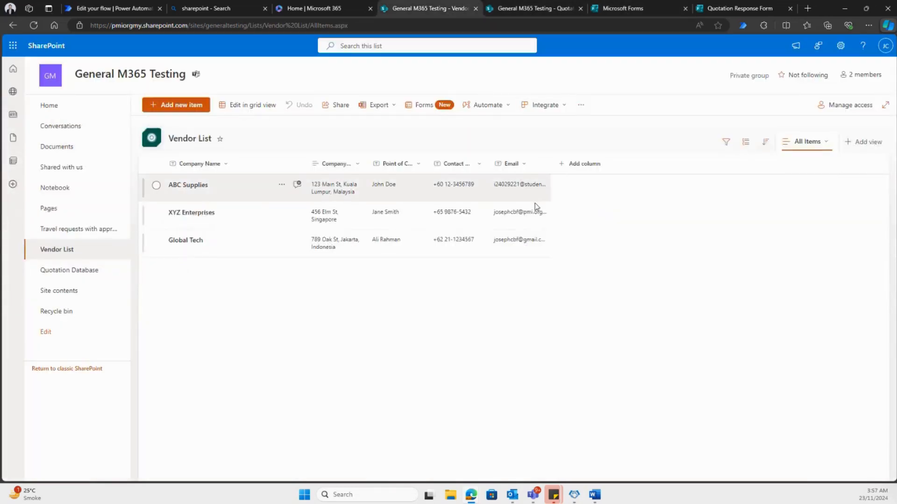
left_click(532, 248)
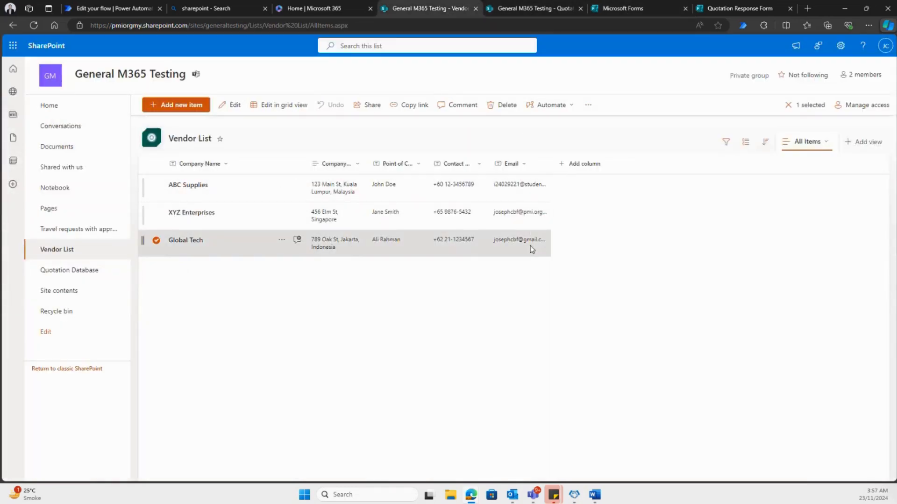
double_click(530, 246)
triple_click(509, 240)
left_click(410, 249)
double_click(410, 250)
left_click(278, 304)
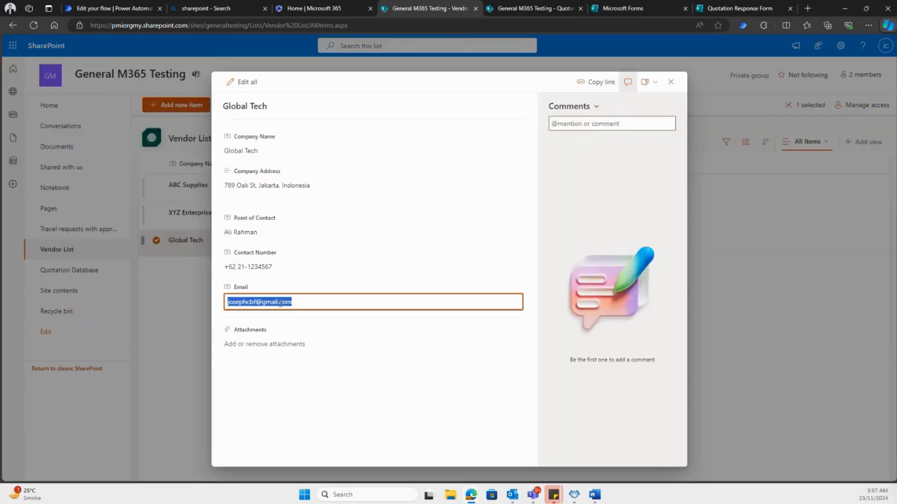
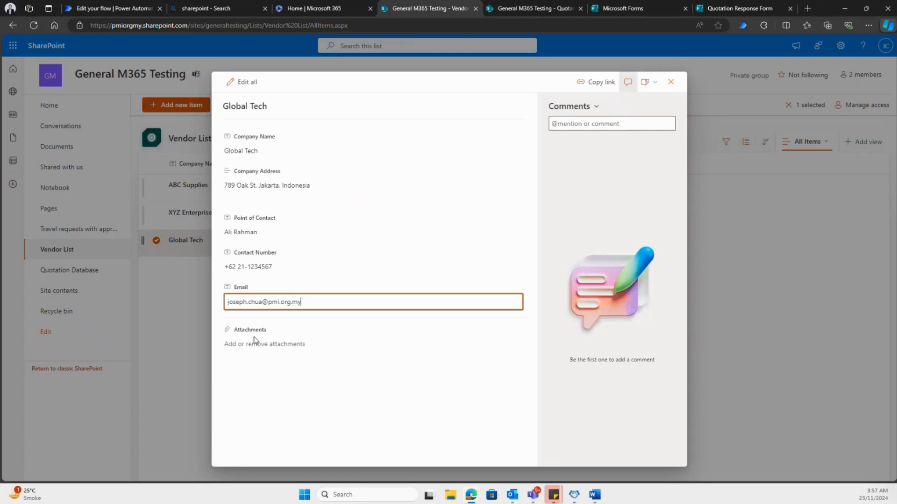
left_click(220, 403)
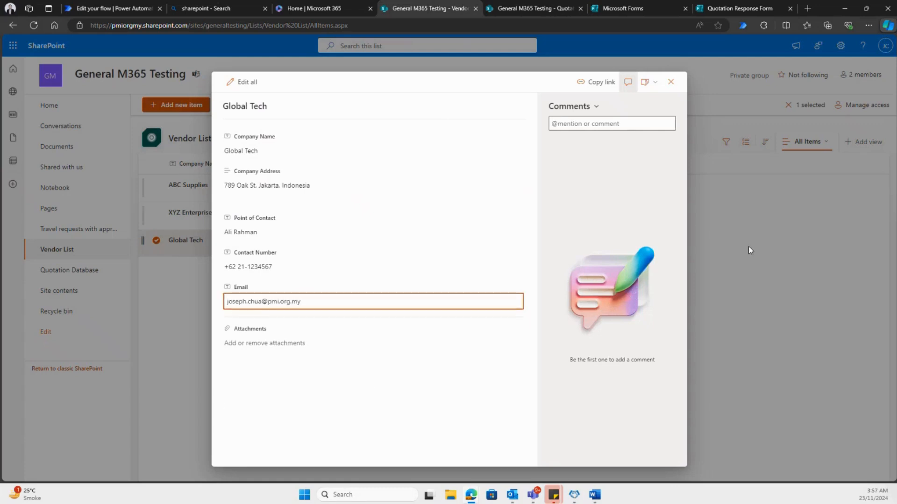
left_click(671, 82)
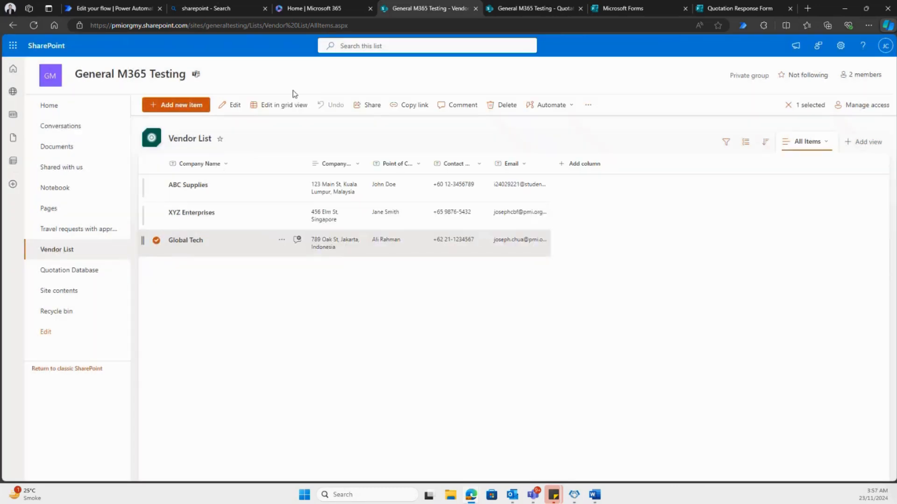
- In Power Automate, set the trigger's site address to General M365 Testing and its list name to Quotation Database
left_click(117, 9)
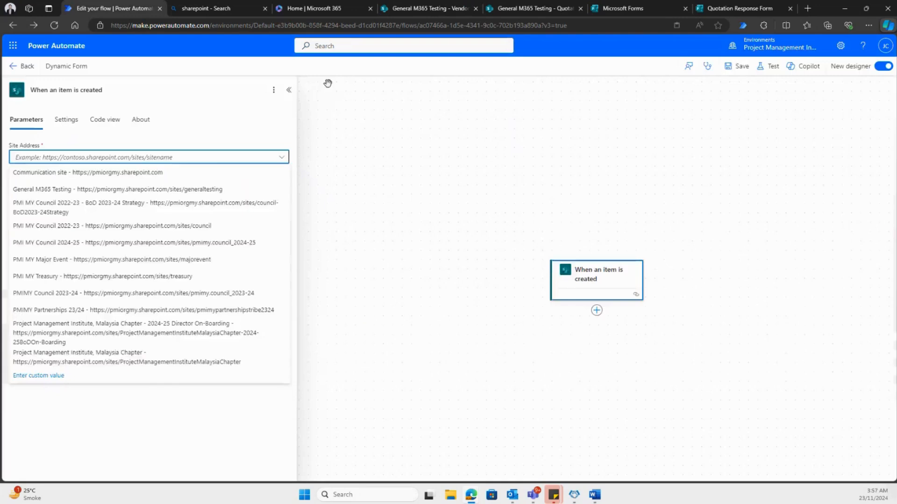
left_click(87, 190)
left_click(284, 186)
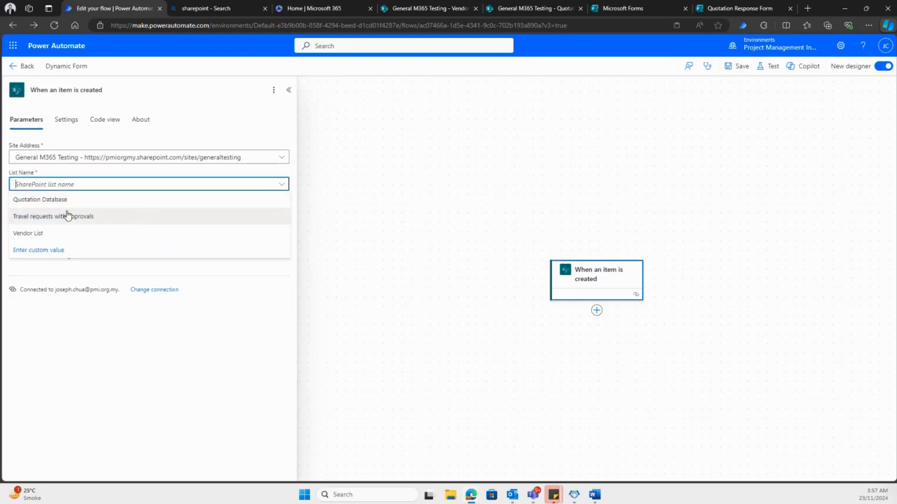
left_click(66, 200)
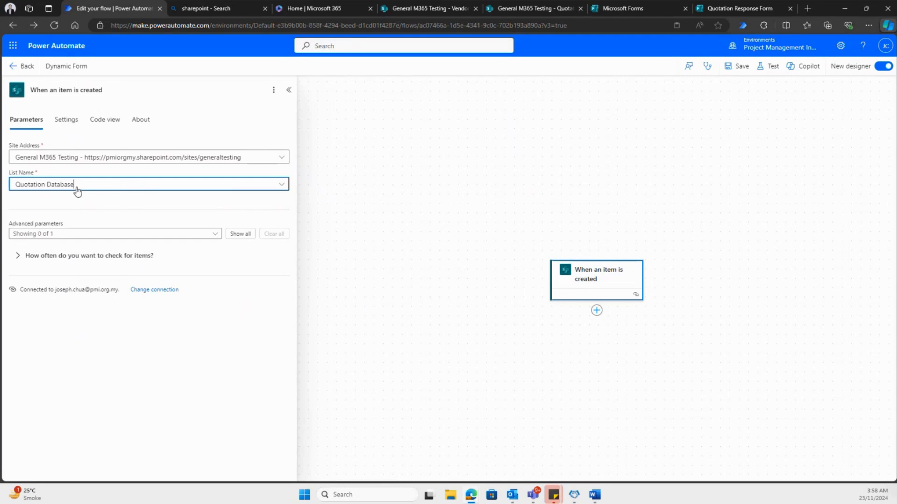
- Check the Vendor List and Quotation Database in SharePoint and open the action chooser below the trigger in Power Automate
left_click(598, 313)
left_click(415, 9)
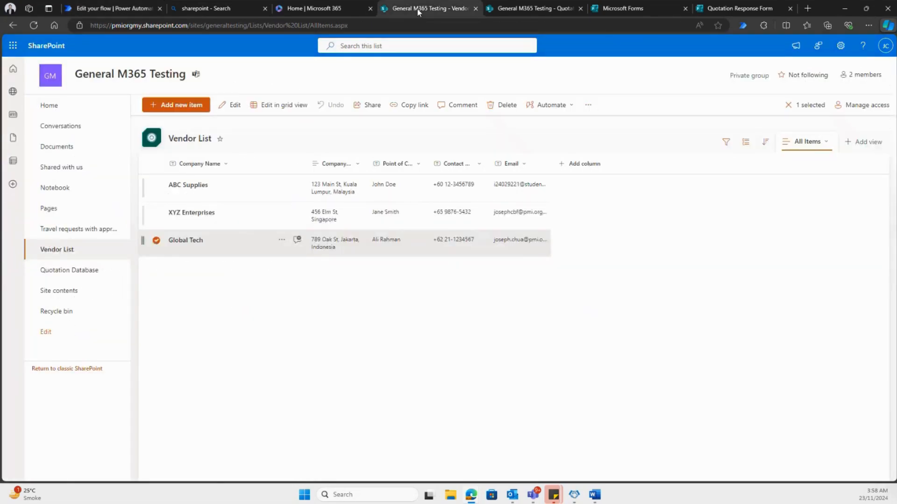
left_click(520, 5)
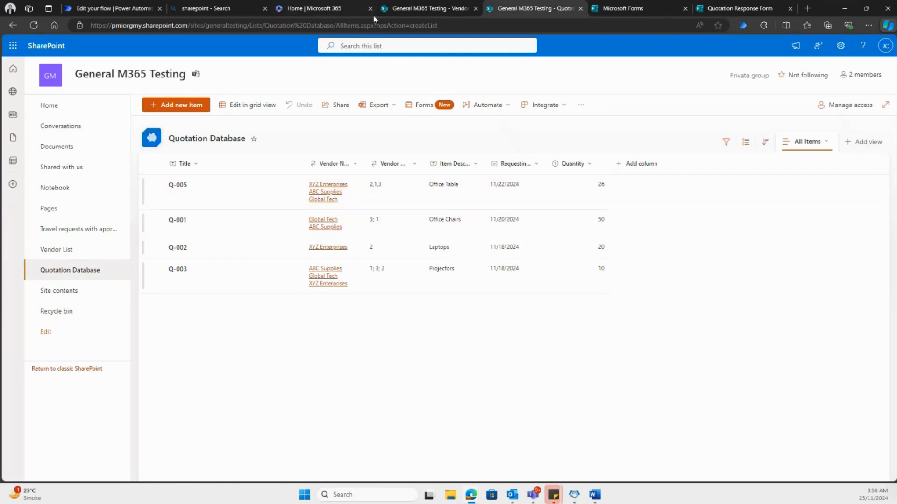
left_click(387, 11)
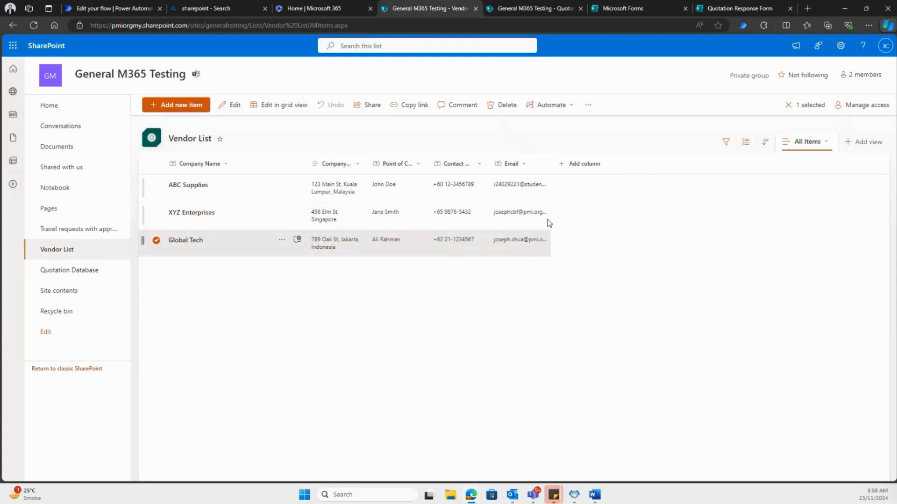
left_click(150, 8)
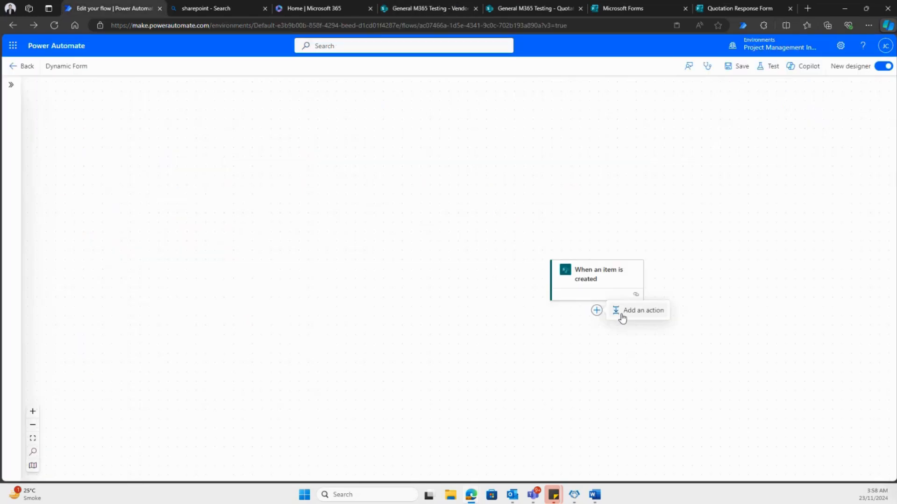
left_click(623, 311)
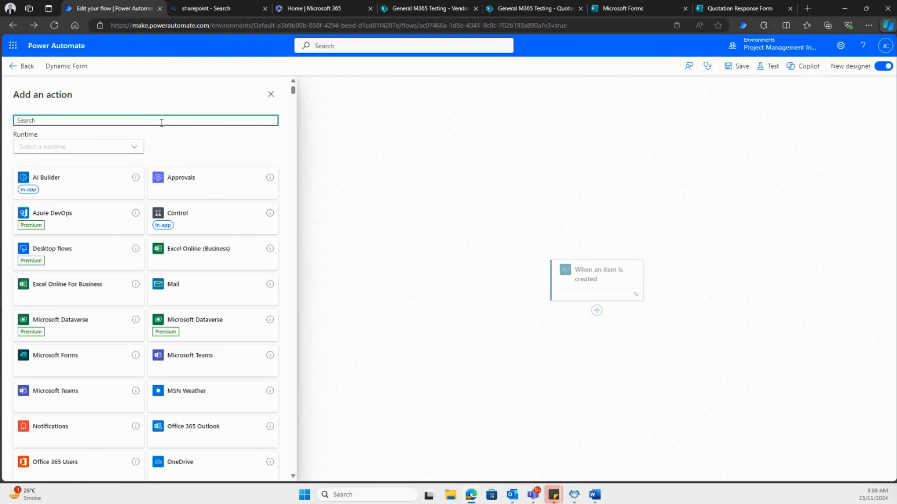
- Try to find the action by searching for "get item"
type("getitem")
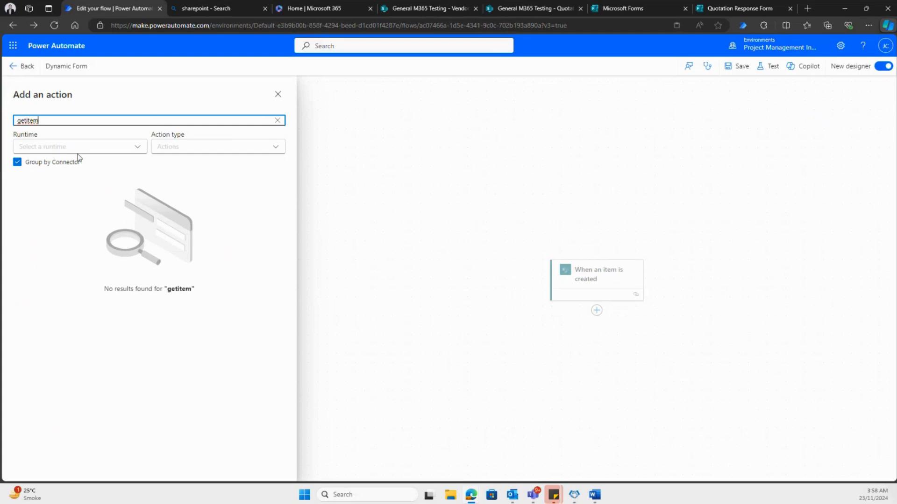
key("BackSpace")
key("BackSpace")
key("BackSpace")
key("BackSpace")
type("item")
key("ctrl+a")
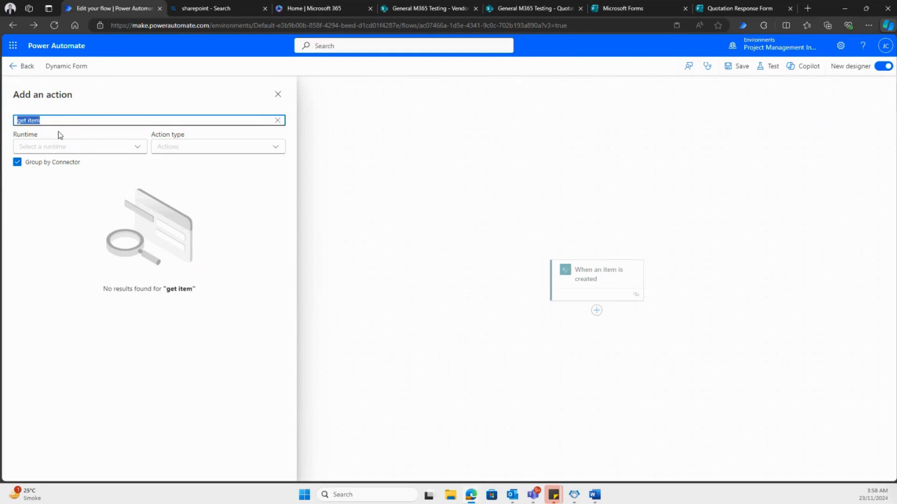
key("BackSpace")
- Search the actions for "sharepoint" and add the SharePoint "Get item" action below the trigger
type("sharepoint")
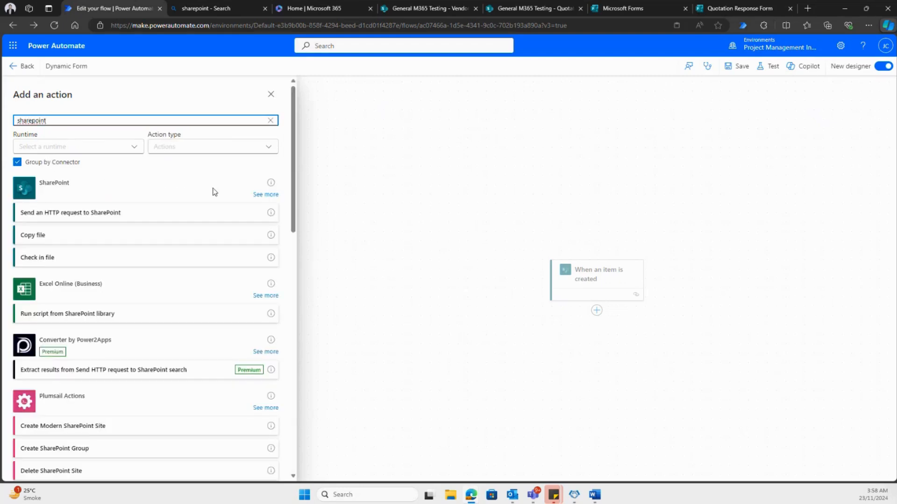
left_click(266, 195)
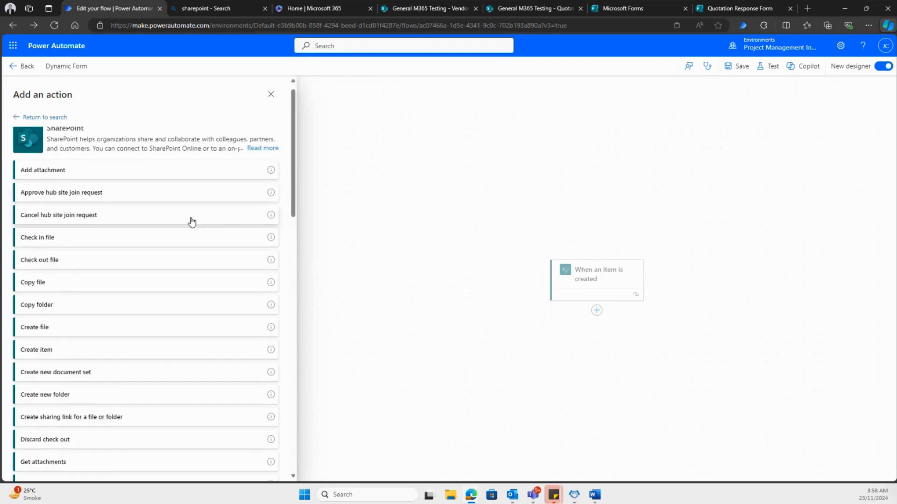
scroll(191, 223, "down", 2)
scroll(191, 223, "down", 4)
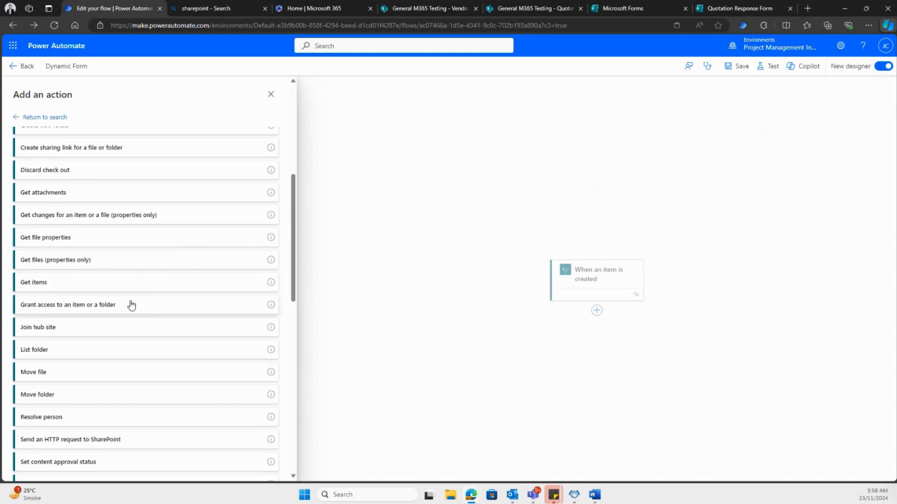
scroll(53, 300, "down", 6)
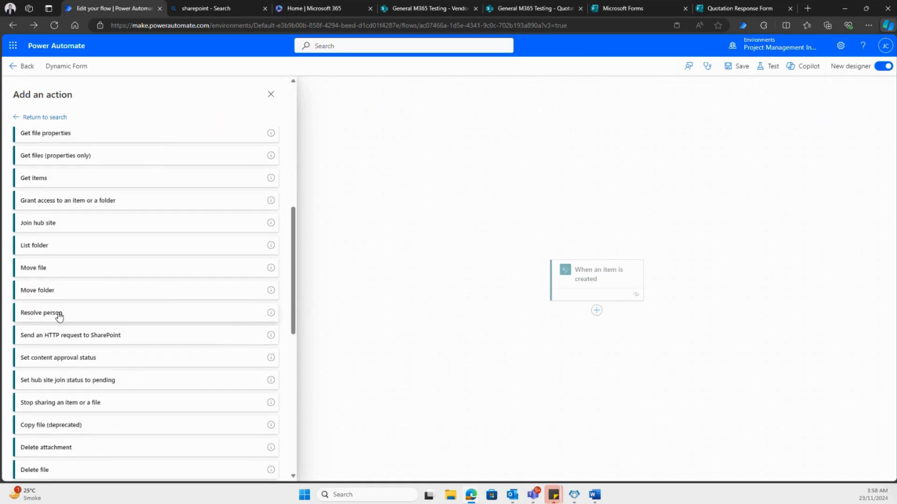
scroll(64, 320, "down", 2)
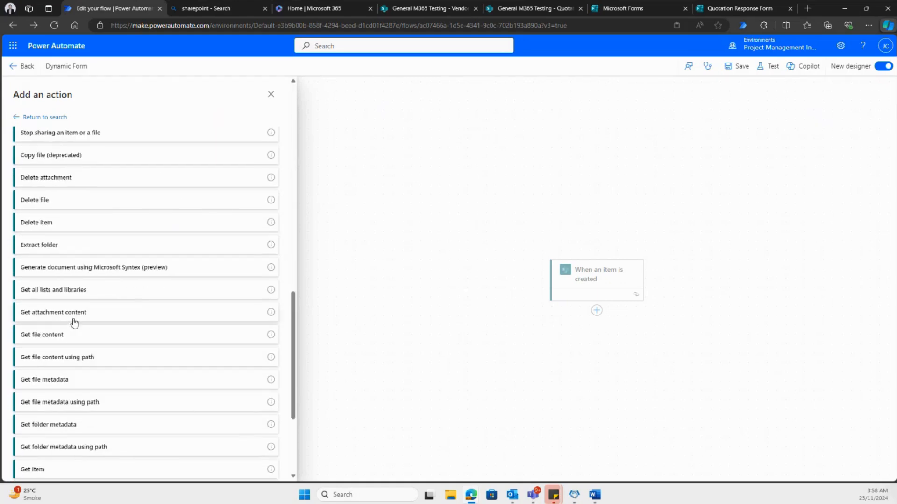
scroll(74, 248, "down", 3)
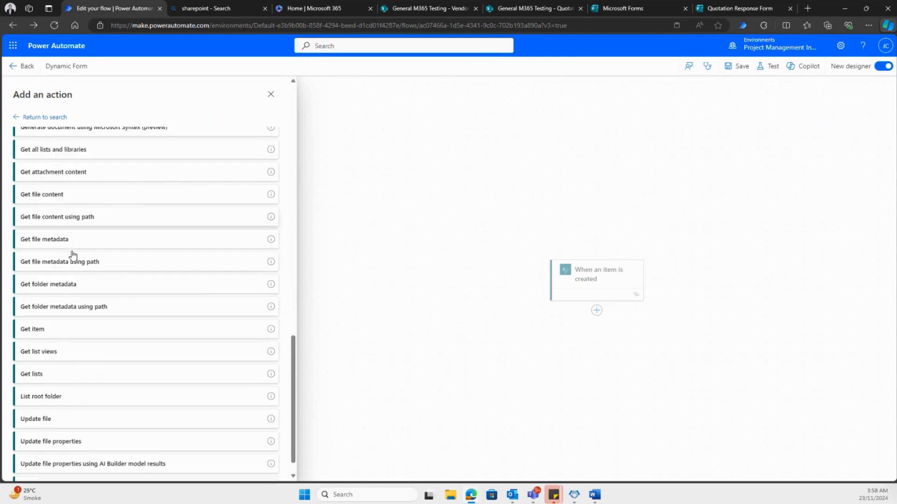
left_click(52, 333)
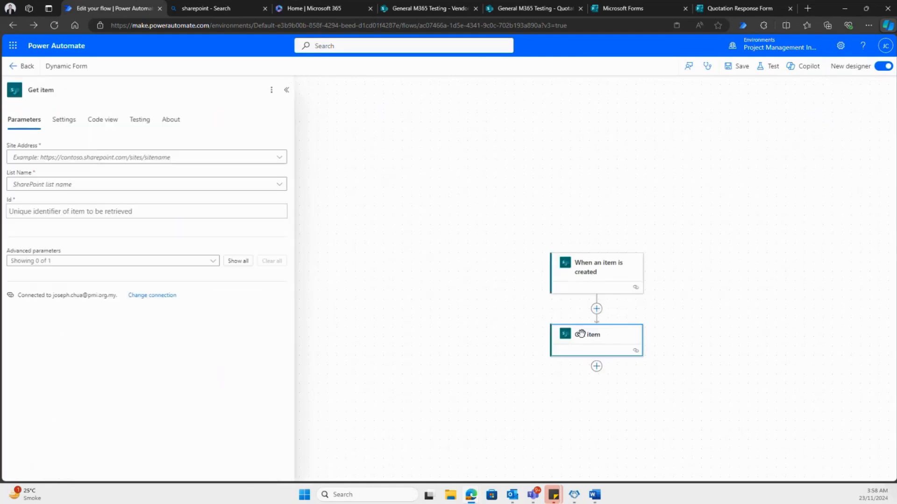
- Set the Get item action's site address to General M365 Testing and its list name to Vendor List
left_click(279, 159)
left_click(82, 190)
left_click(208, 185)
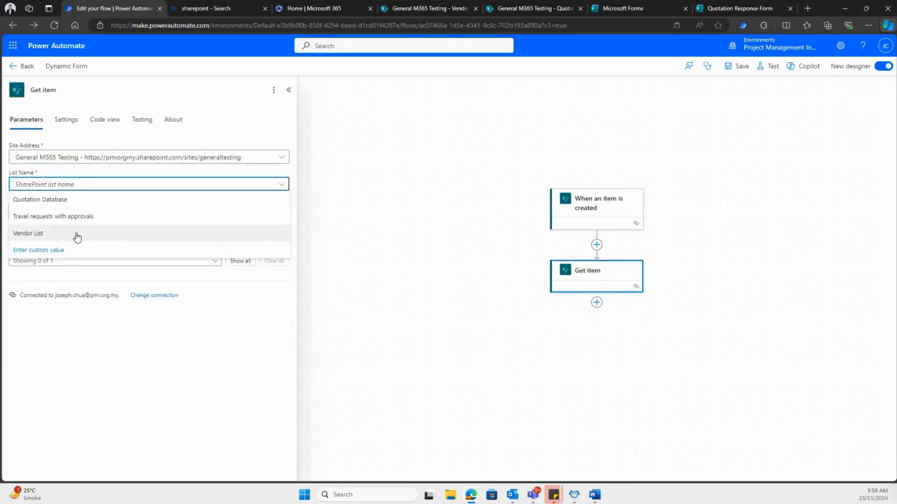
left_click(78, 234)
- Set the Get item action's Id to the trigger's dynamic value "Vendor Name: ID Id"
left_click(228, 214)
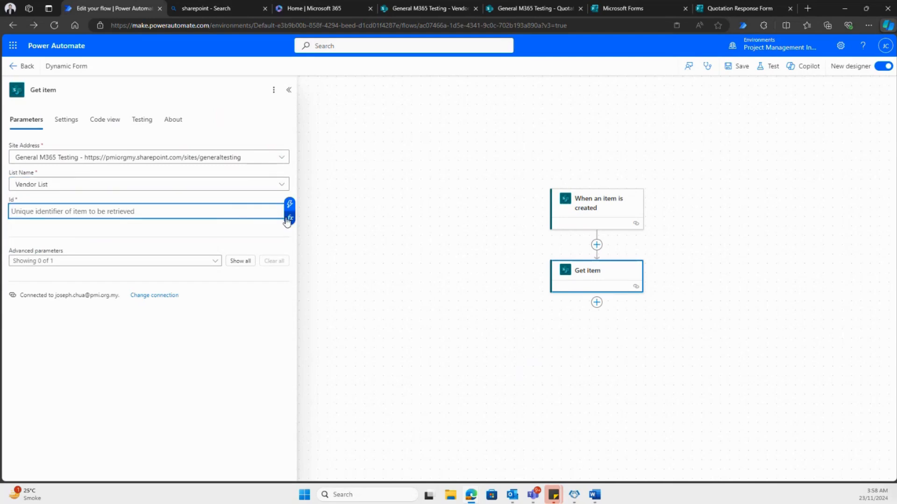
left_click(290, 219)
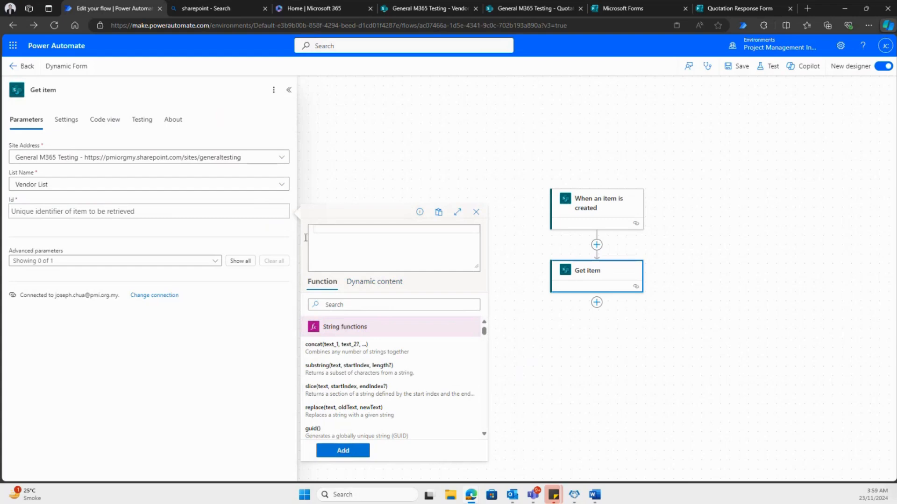
left_click(258, 210)
left_click(290, 204)
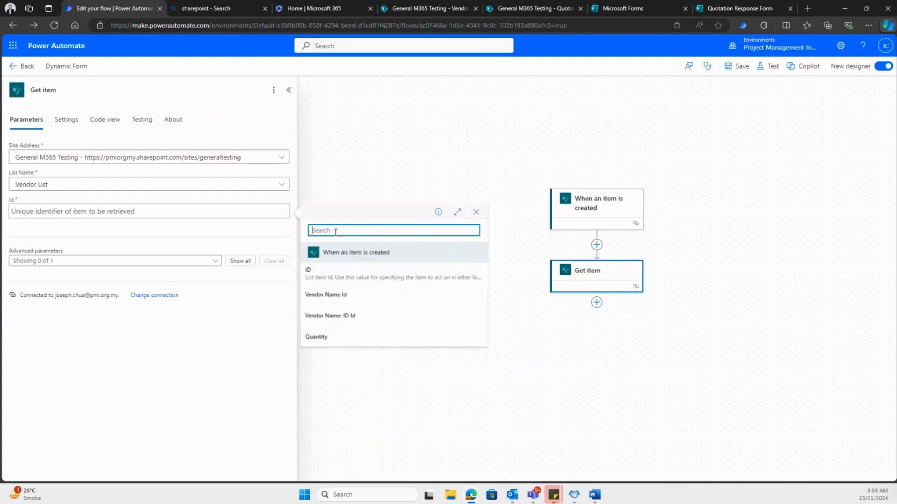
left_click(365, 321)
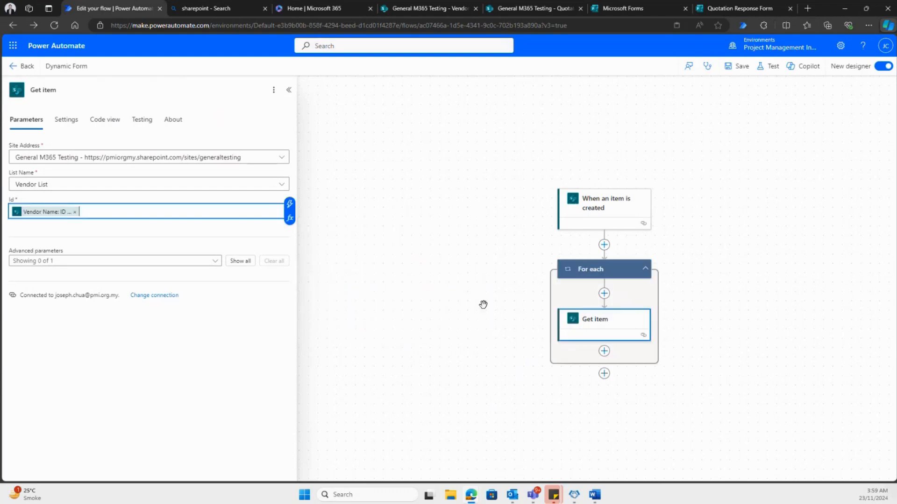
- Compare the items in the SharePoint Vendor List with the vendor IDs in the Quotation Database, and return to the flow
left_click(420, 8)
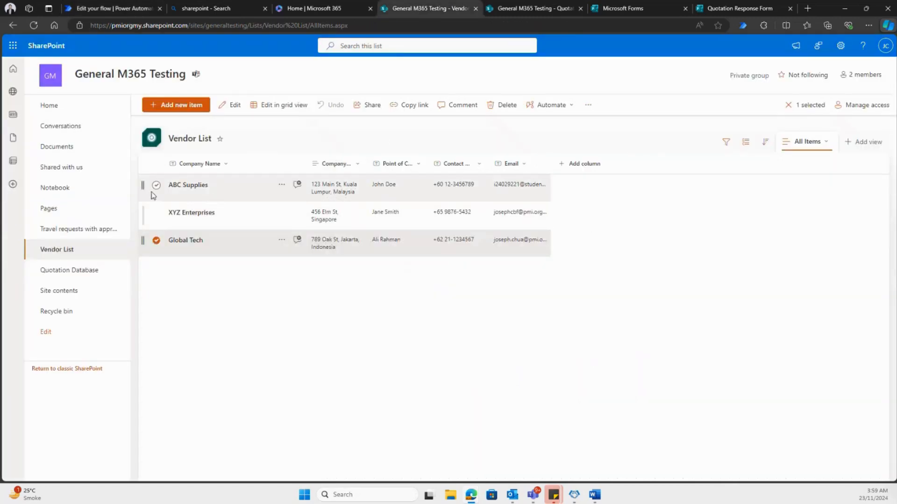
left_click(541, 8)
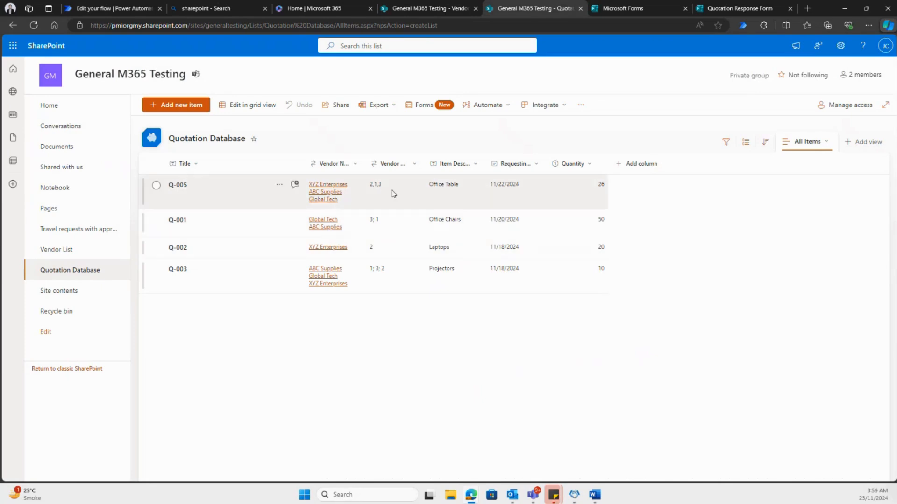
left_click(128, 10)
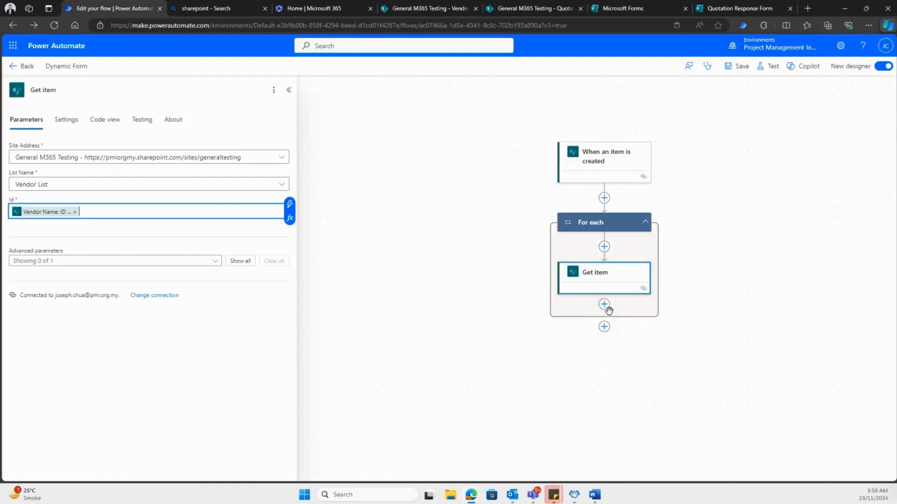
- Add a Compose action after Get item inside the For each loop, searching for "compose"
left_click(604, 304)
left_click(647, 306)
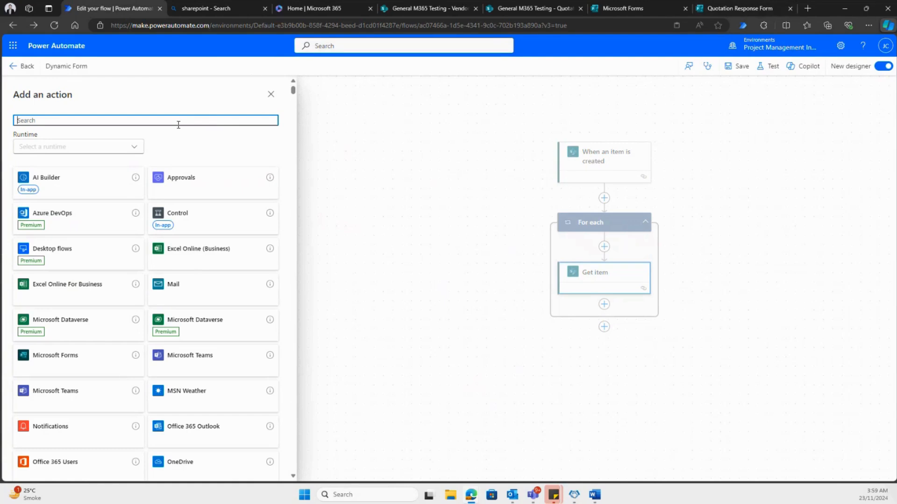
type("compose")
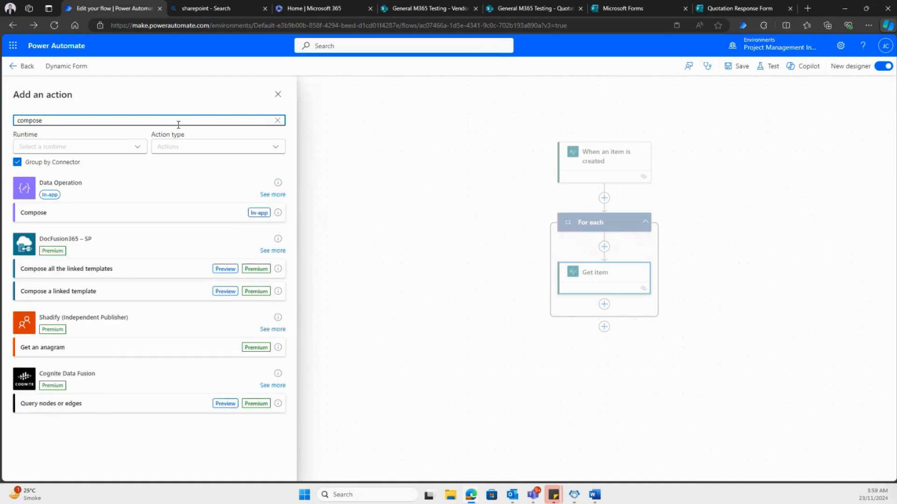
left_click(126, 212)
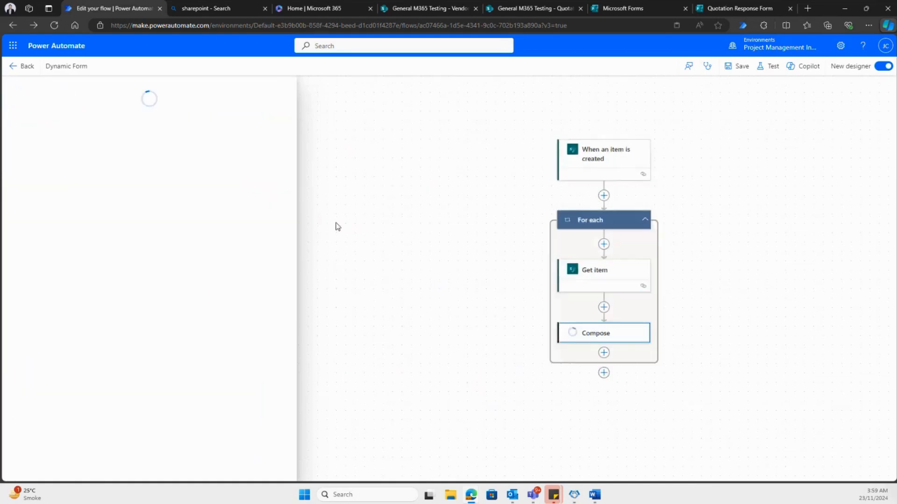
- Switch to the Quotation Response Form in Microsoft Forms and open its pre-filled URL setup
left_click(766, 10)
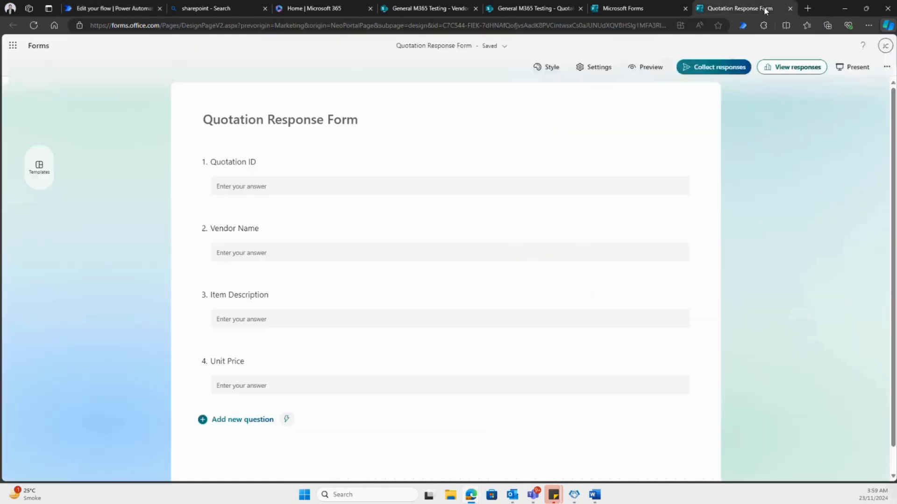
left_click(887, 68)
left_click(831, 108)
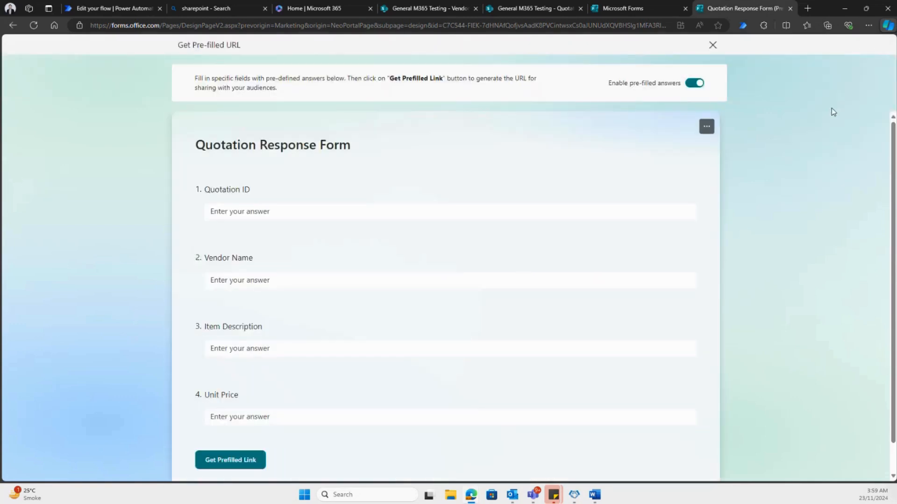
- Prefill Quotation ID with the placeholder ABC123 and Vendor Name with ABCDEFG, and generate and copy the prefilled link
left_click(293, 207)
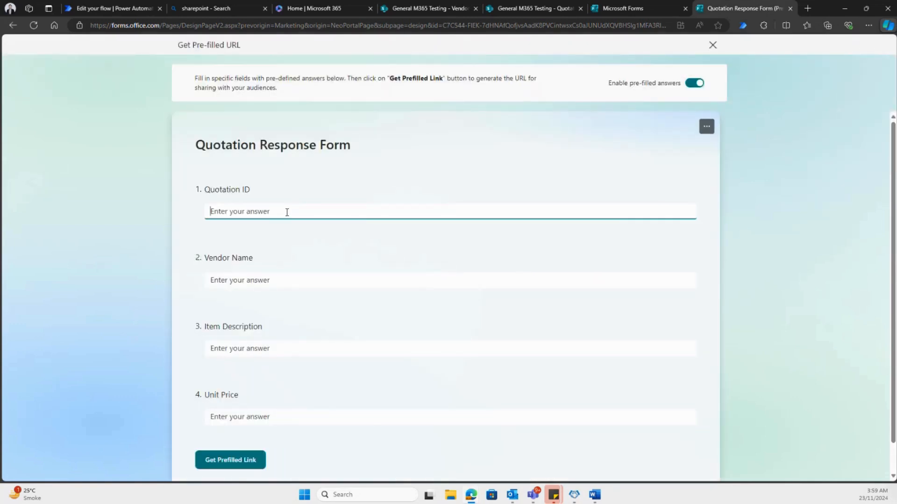
type("ABC123")
left_click(325, 282)
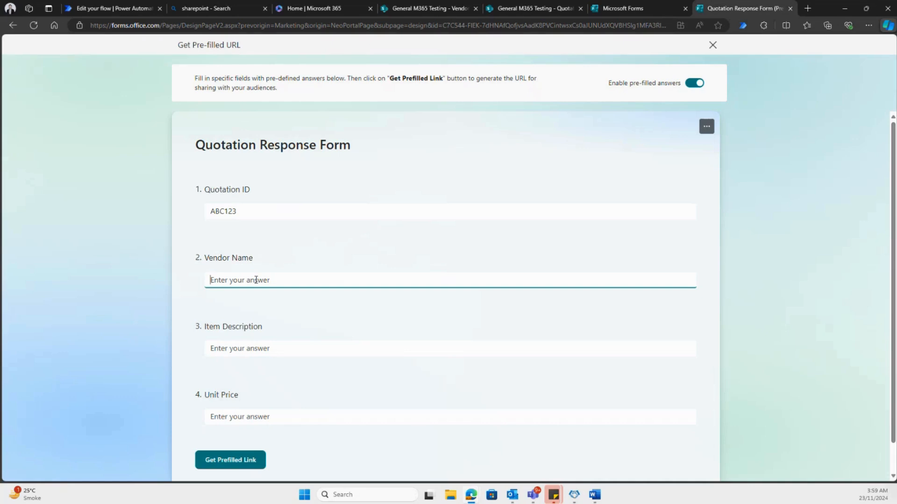
type("ABCDEFG")
left_click(253, 461)
left_click(543, 282)
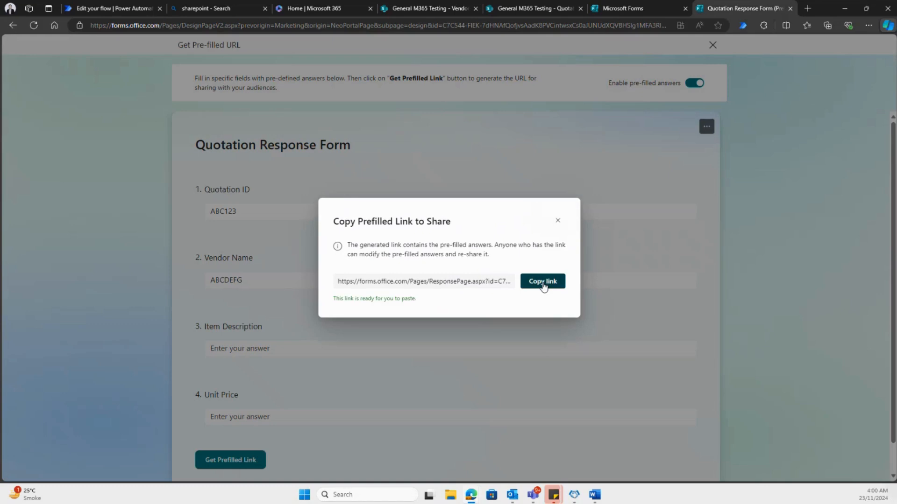
- Return to the Power Automate flow and paste the copied prefilled form link into the Compose action's inputs
left_click(117, 9)
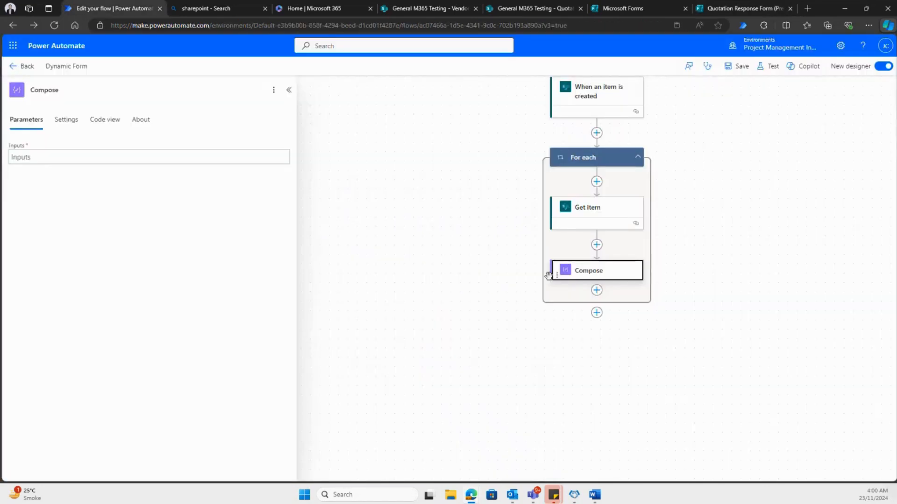
left_click(45, 157)
key("ctrl+v")
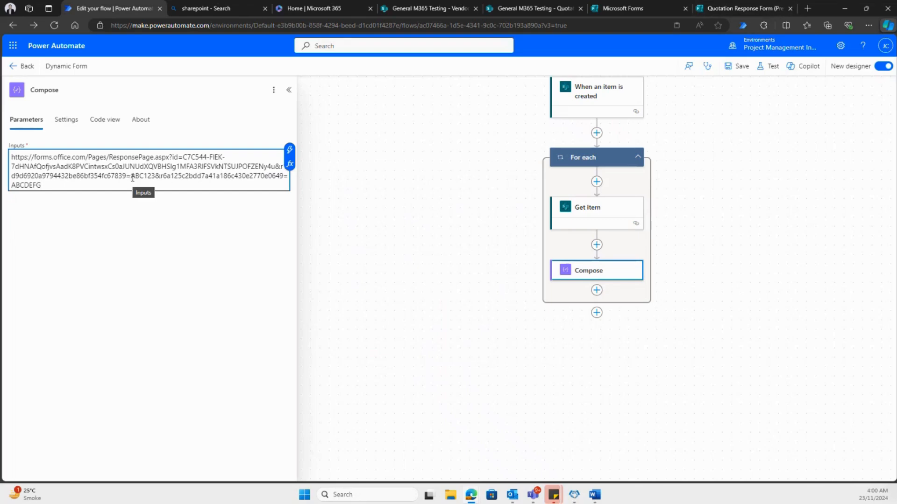
- Replace the ABC123 placeholder in the Compose link with the Title dynamic value from "When an item is created"
left_click_drag(131, 176, 156, 177)
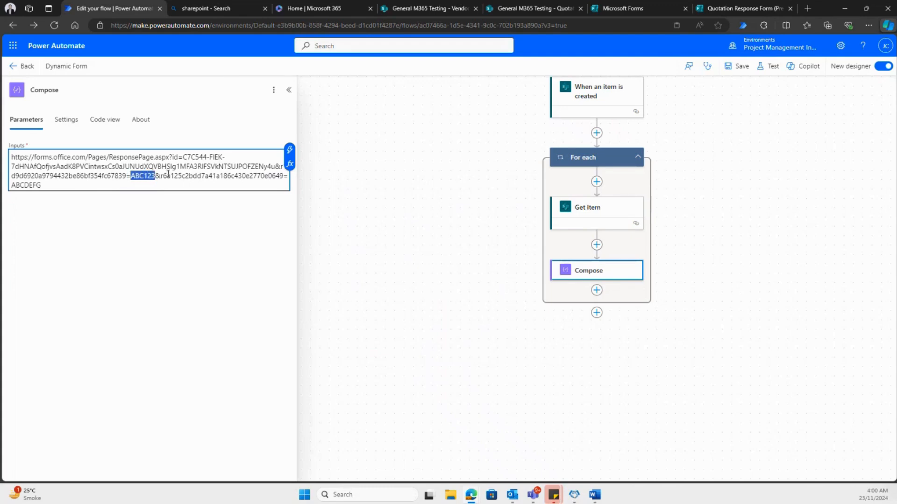
key("BackSpace")
left_click(289, 149)
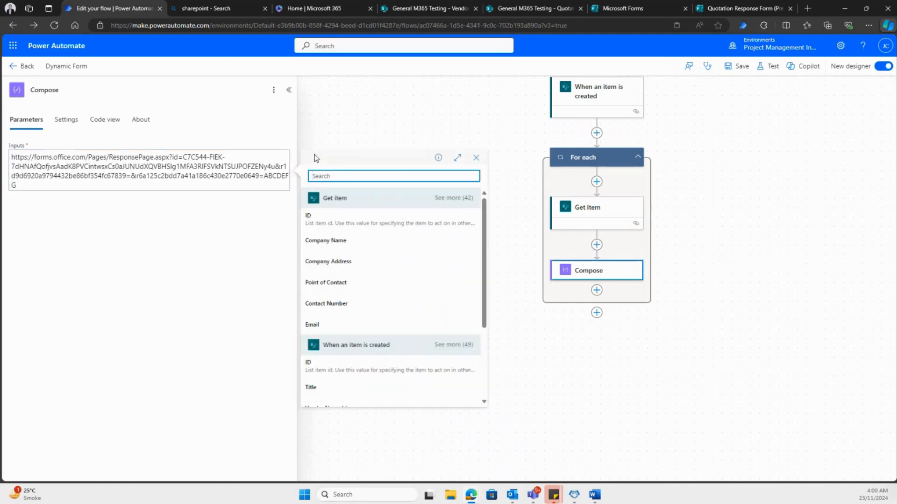
scroll(406, 259, "down", 2)
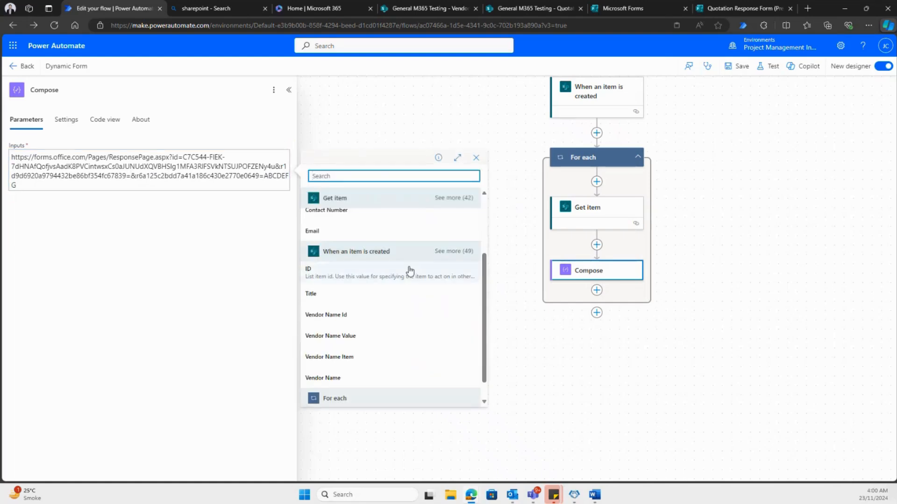
scroll(407, 272, "down", 1)
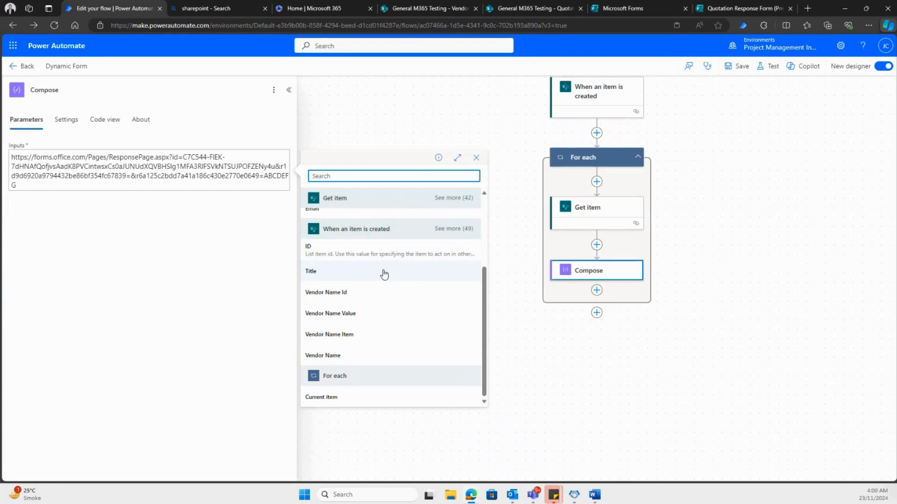
left_click(384, 274)
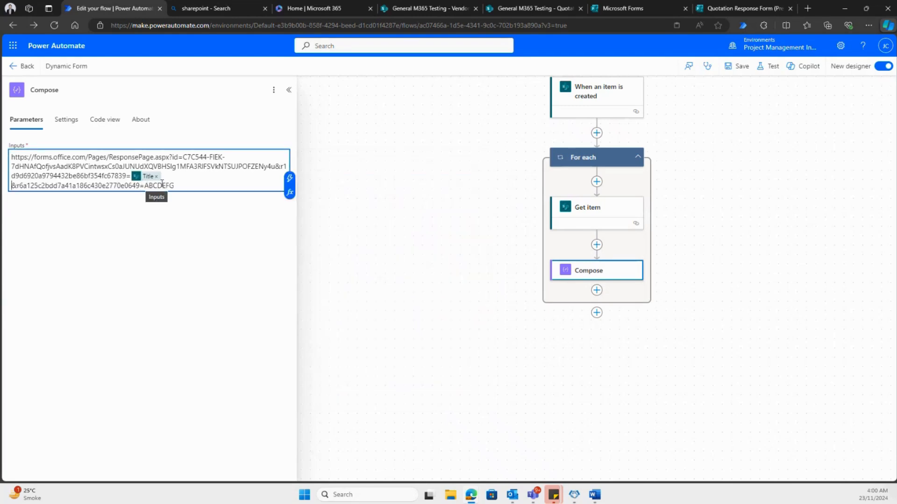
- Replace the ABCDEFG placeholder at the end of the Compose link with the Company Name dynamic value from Get item
left_click_drag(176, 185, 144, 185)
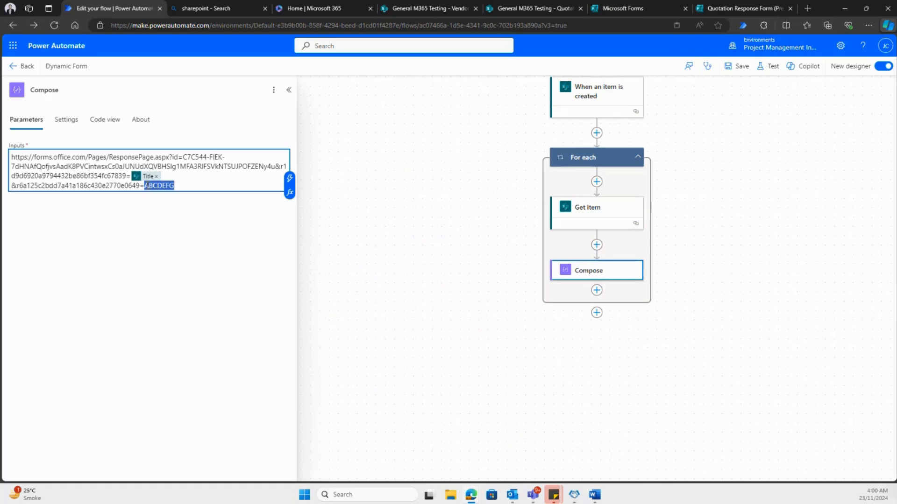
key("BackSpace")
left_click(290, 178)
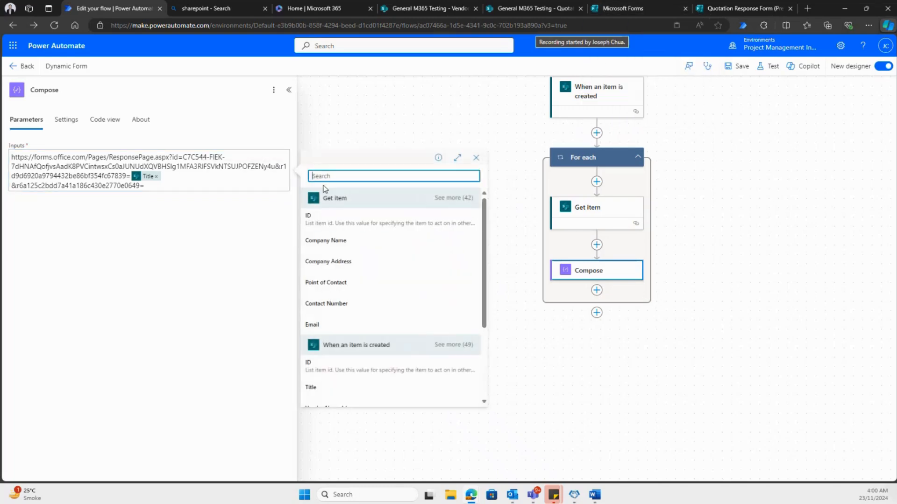
left_click(343, 244)
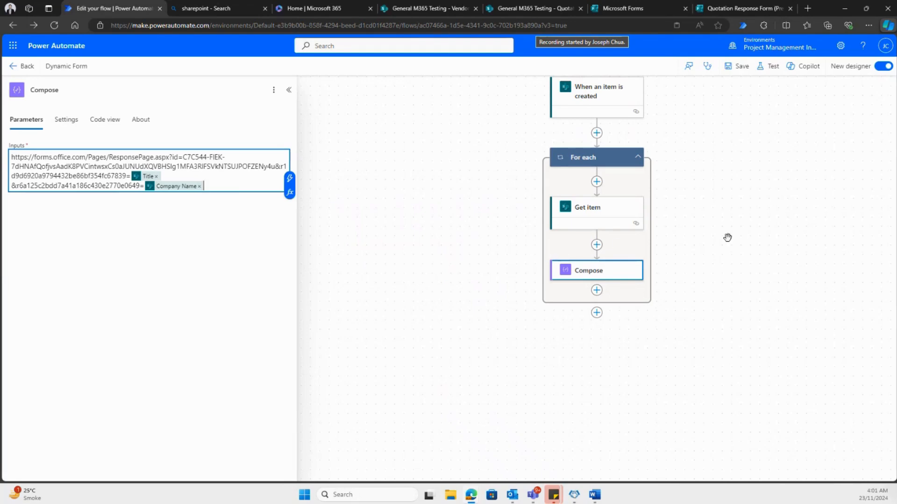
- Search for "send email" and add the Office 365 Outlook "Send an email (V2)" action after Compose inside the loop
left_click(596, 290)
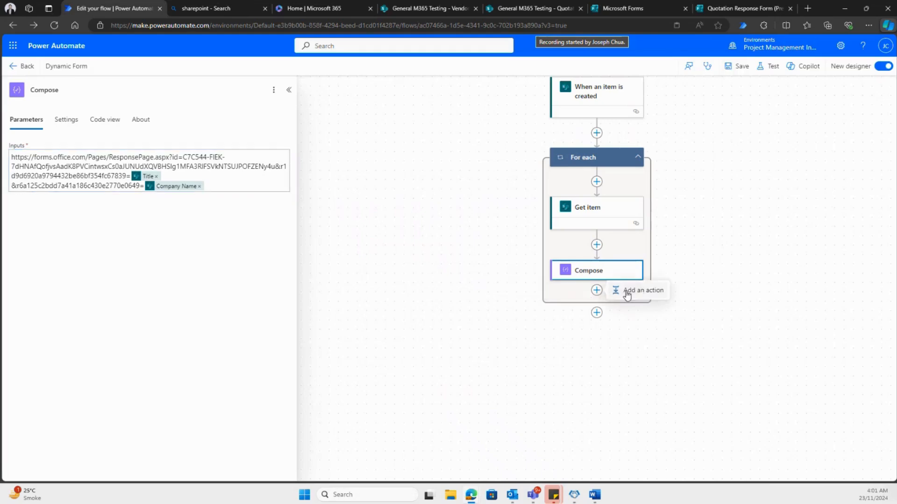
left_click(631, 291)
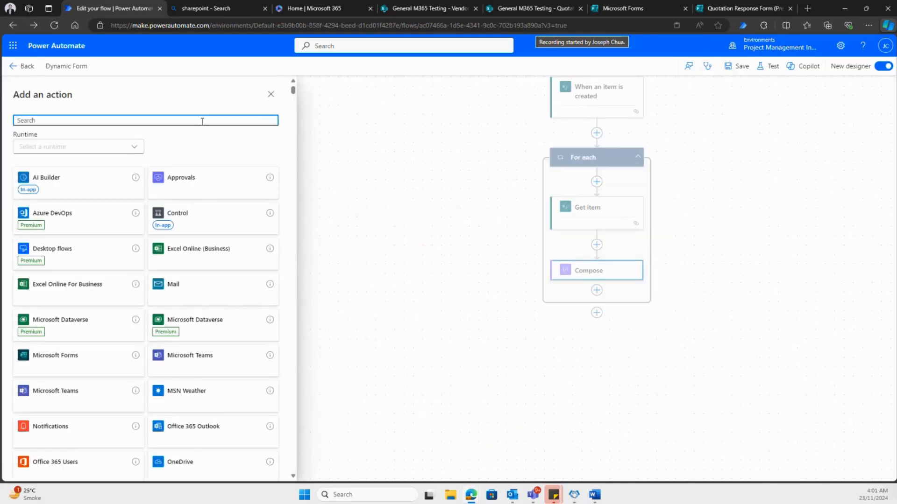
type("send o")
type("mail")
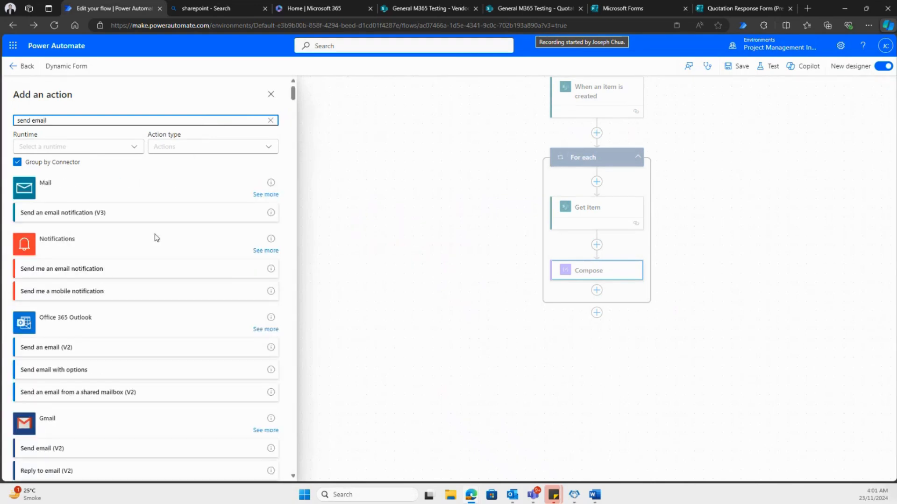
scroll(84, 320, "down", 2)
left_click(93, 305)
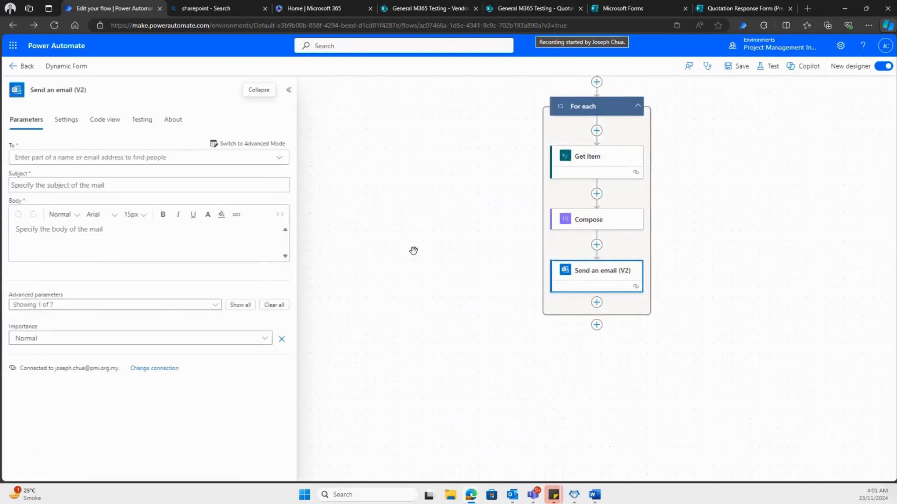
- Switch the email's To field to advanced mode and set it to the Email dynamic value from Get item
left_click(119, 158)
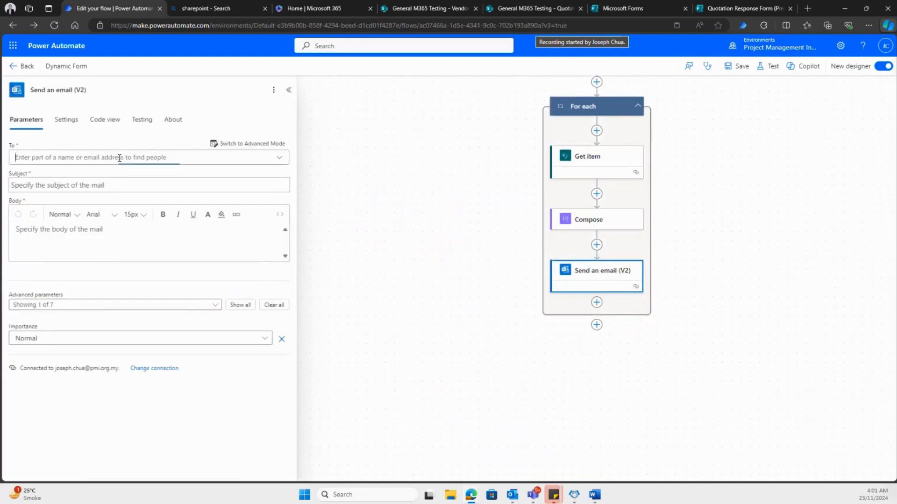
left_click(260, 145)
left_click(271, 146)
left_click(269, 146)
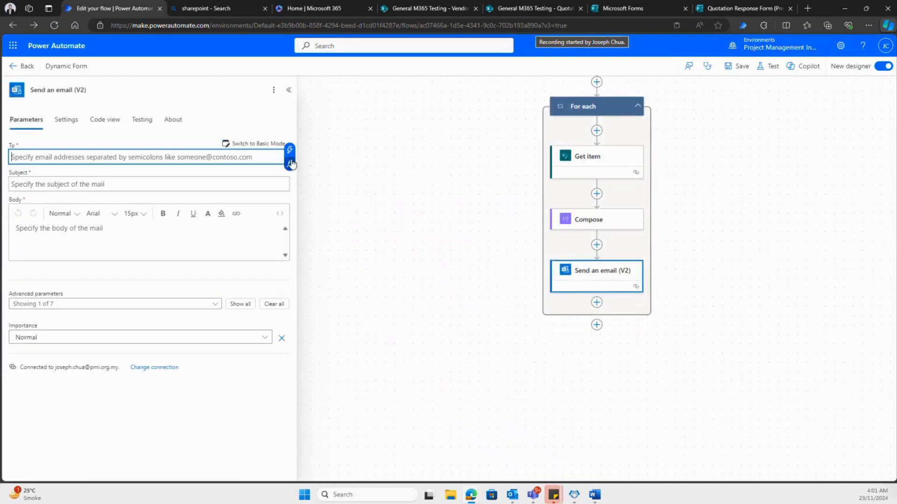
left_click(291, 158)
scroll(420, 265, "down", 1)
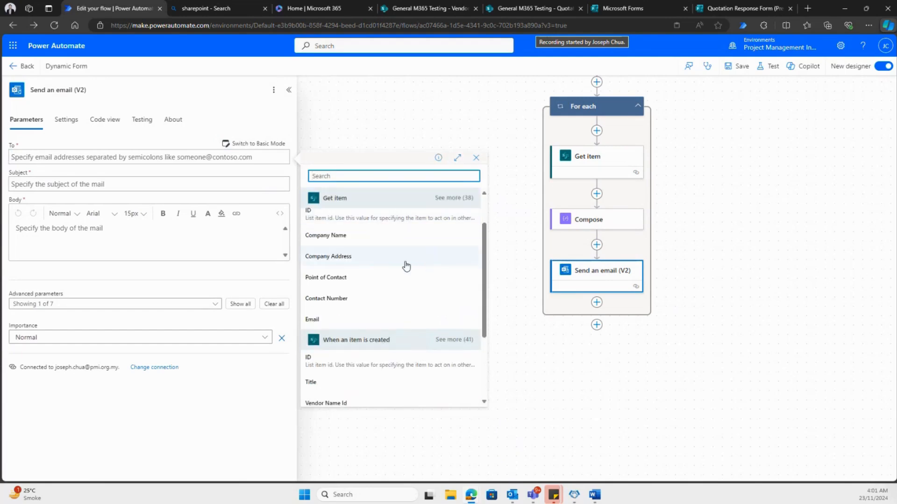
left_click(352, 318)
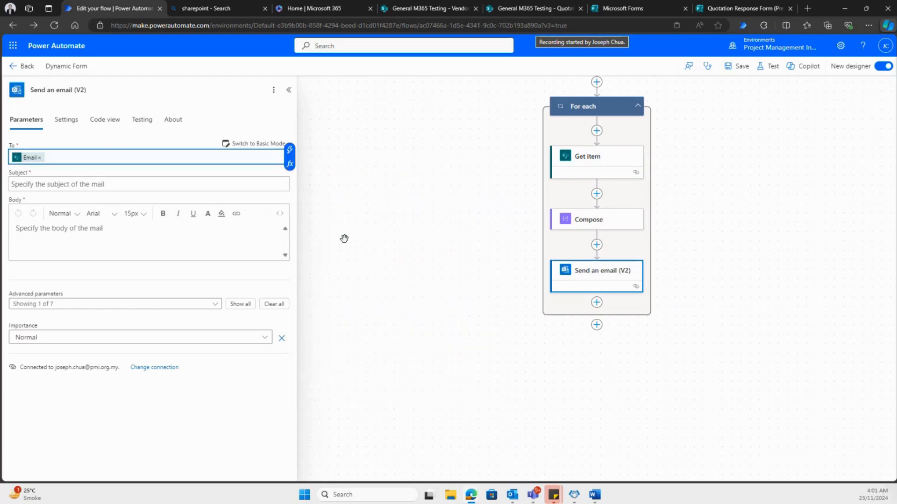
- Set the email subject to "Request for quotation on" followed by the Item Description dynamic value from "When an item is created"
left_click(133, 186)
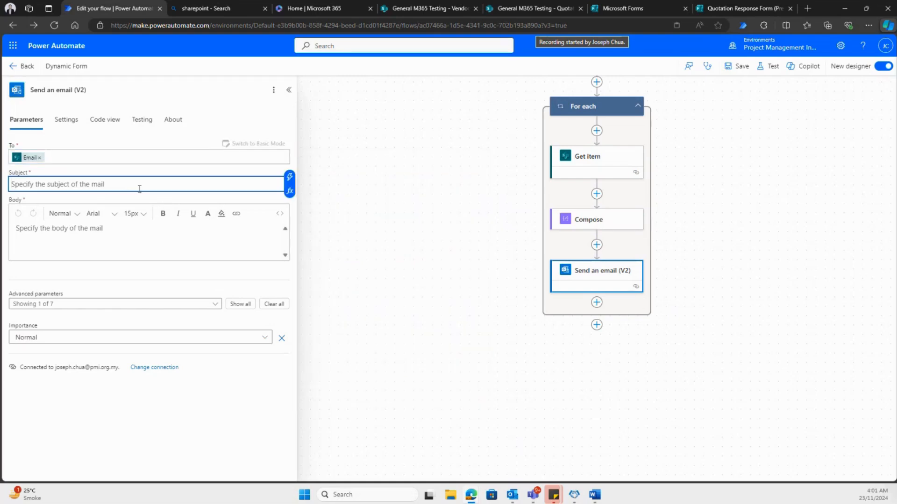
type("Request for ")
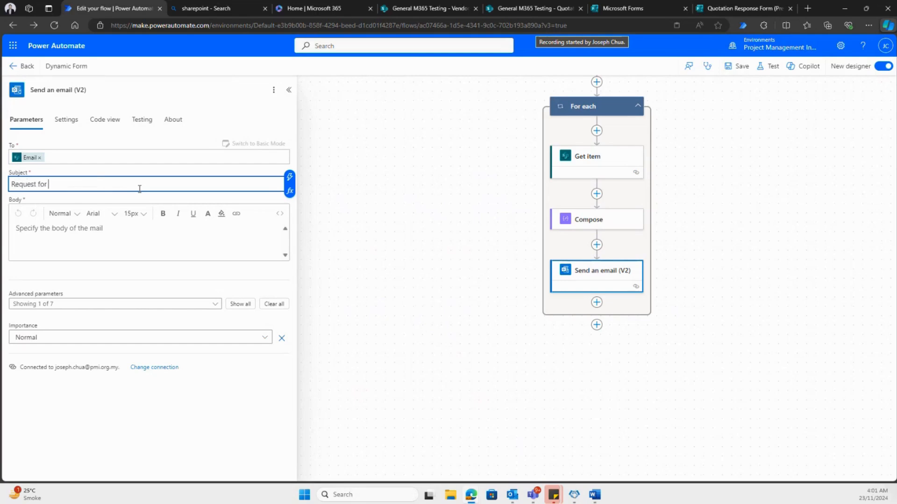
type("quotation on")
left_click(290, 177)
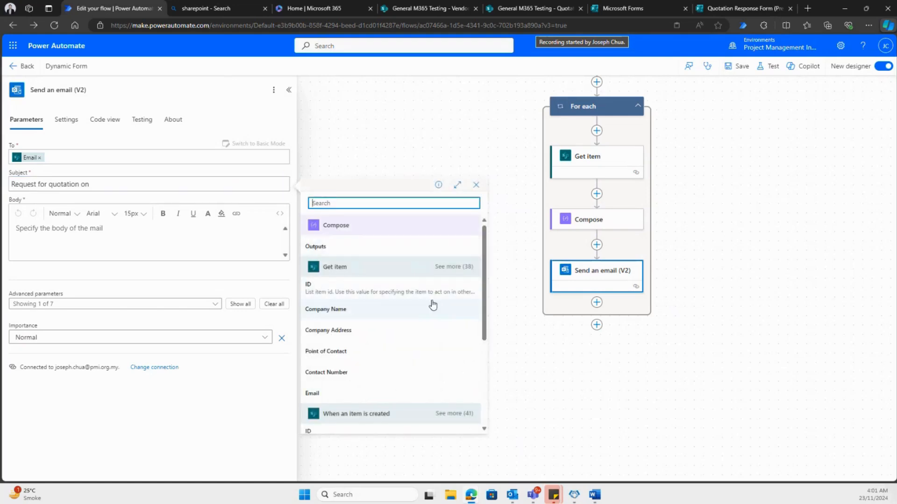
scroll(432, 304, "down", 2)
scroll(433, 305, "down", 5)
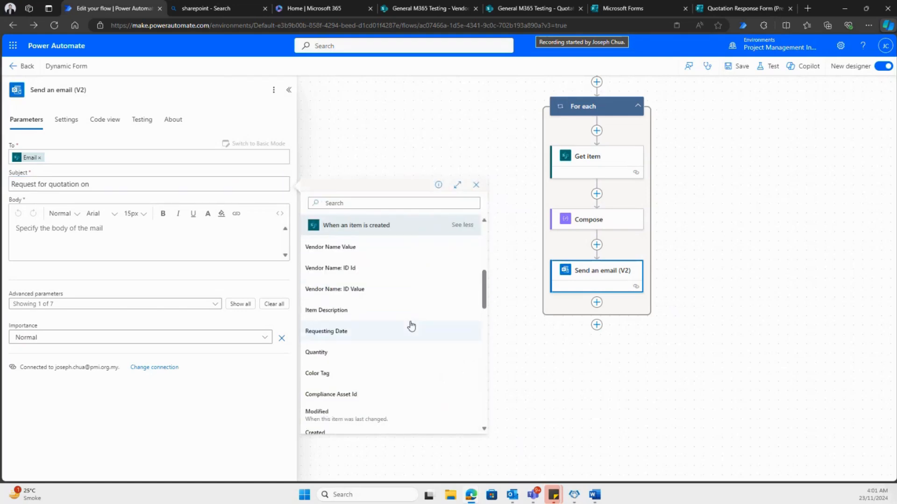
left_click(336, 319)
- Start the email body with "Dear" followed by the Vendor Name Value dynamic value from "When an item is created"
left_click(91, 252)
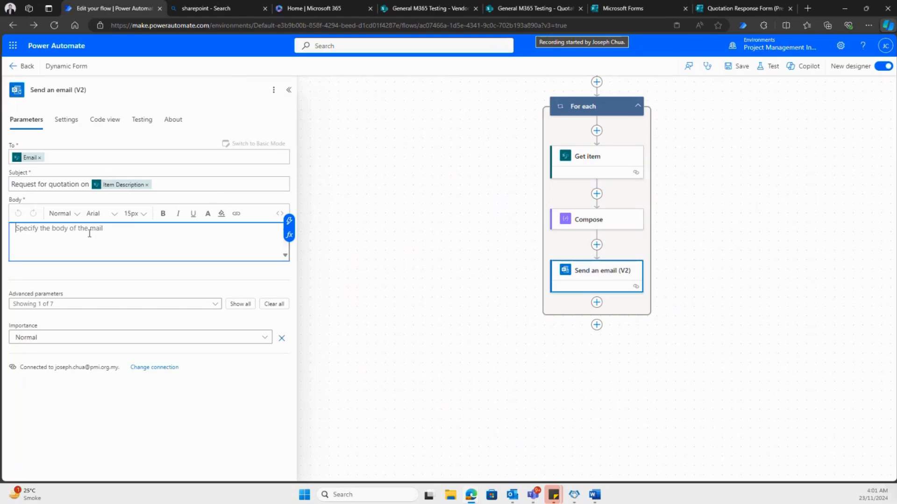
type("DE")
type("ear")
left_click(289, 221)
scroll(401, 320, "down", 2)
scroll(362, 359, "up", 1)
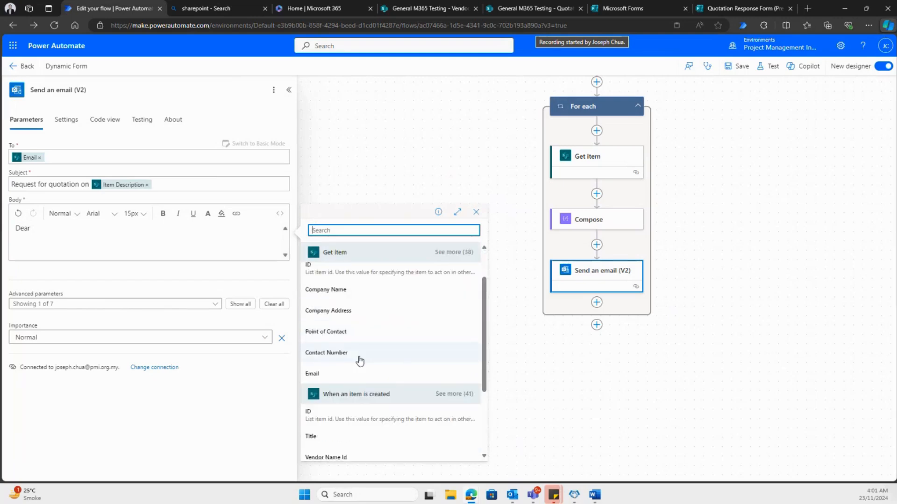
scroll(368, 353, "down", 1)
scroll(369, 359, "down", 1)
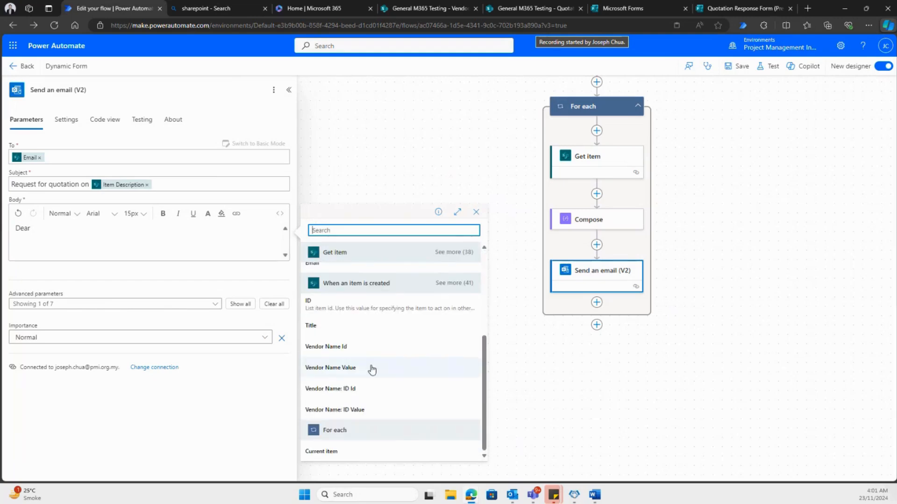
left_click(373, 368)
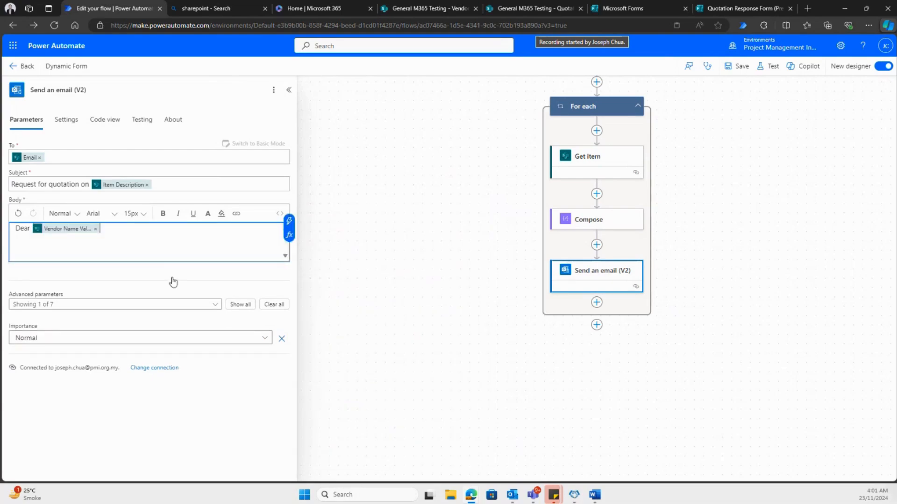
- Finish the greeting with a comma and add the line "Kindly provide us your quotation for:" below it
type(",")
key("Return")
key("Return")
type("Kindly provide u")
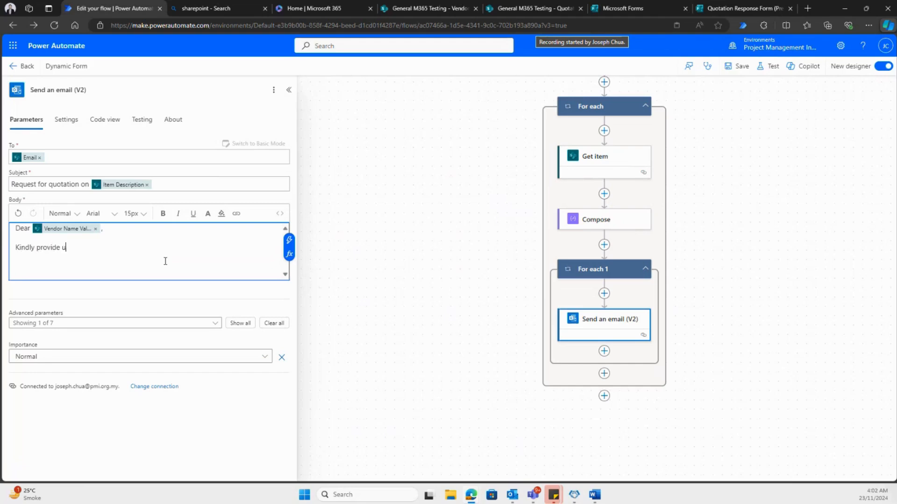
type("s your quotation for")
key("Return")
key("Return")
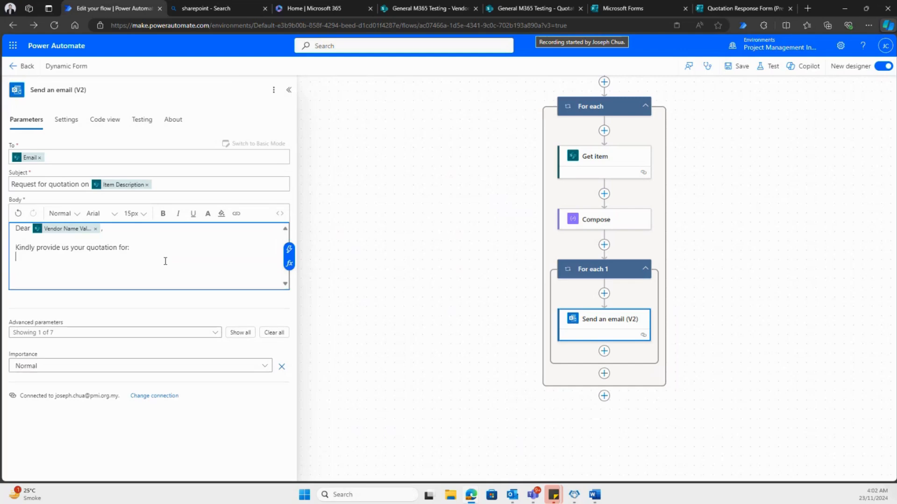
- Add the list line "1. Item:" to the email body with the Item label in bold
type("1.")
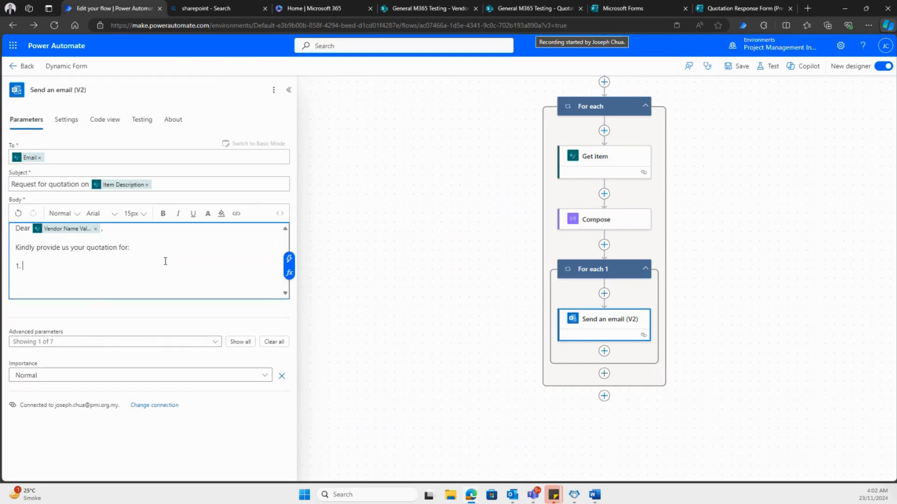
type(" Item")
key("ctrl+shift+Left")
left_click(289, 259)
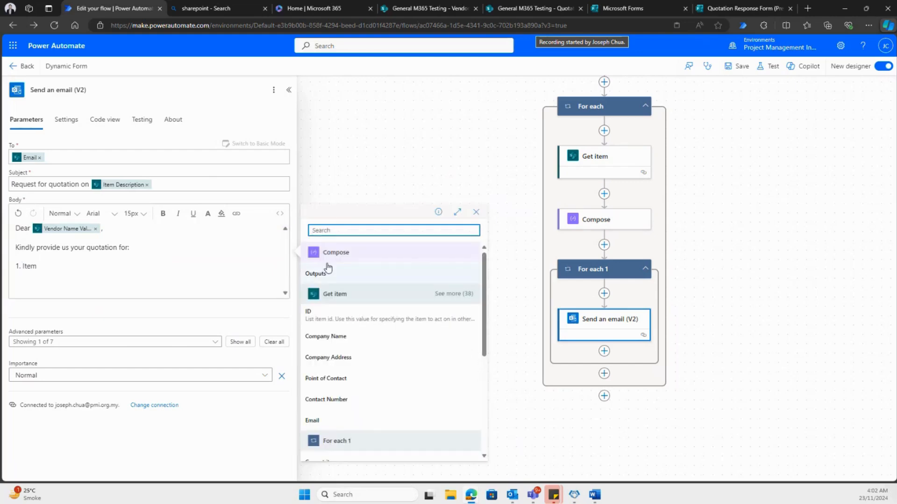
left_click(55, 267)
left_click_drag(54, 268, 25, 268)
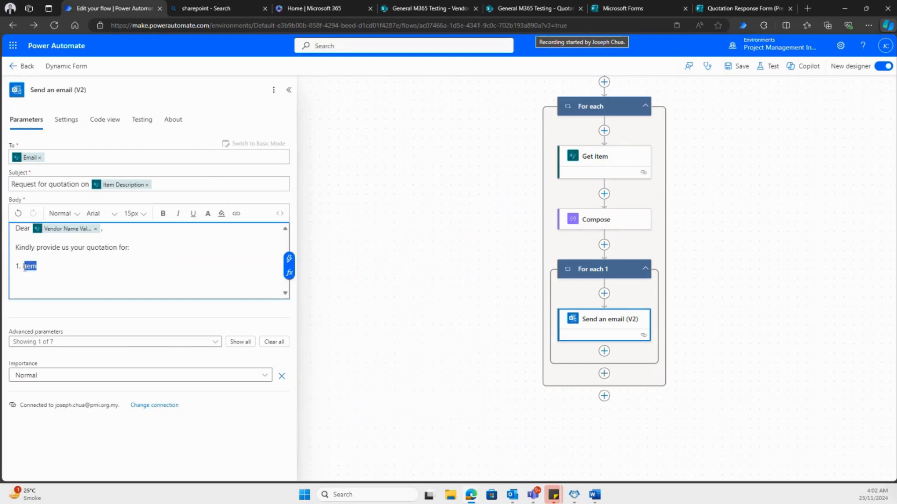
left_click(162, 213)
left_click(67, 269)
type(":")
- Insert the Item Description dynamic value from "When an item is created" after the bold Item label
left_click(289, 259)
left_click(446, 285)
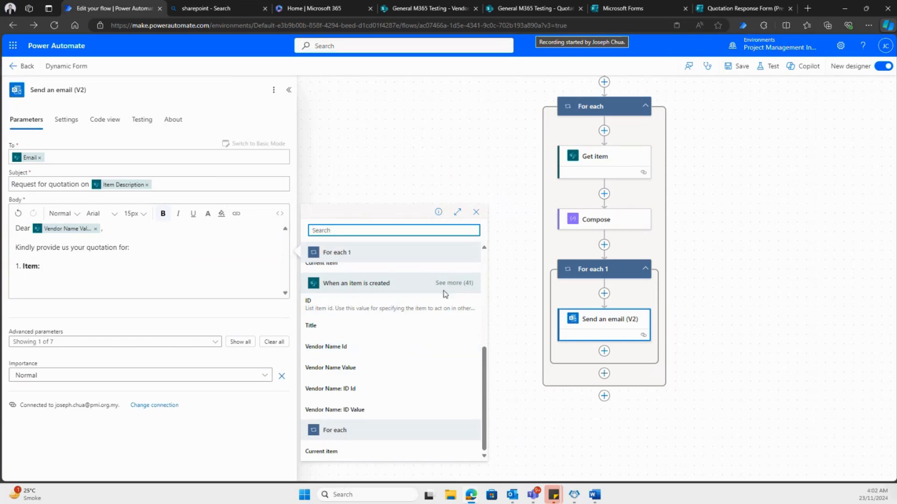
scroll(371, 400, "down", 5)
scroll(344, 325, "up", 2)
left_click(346, 329)
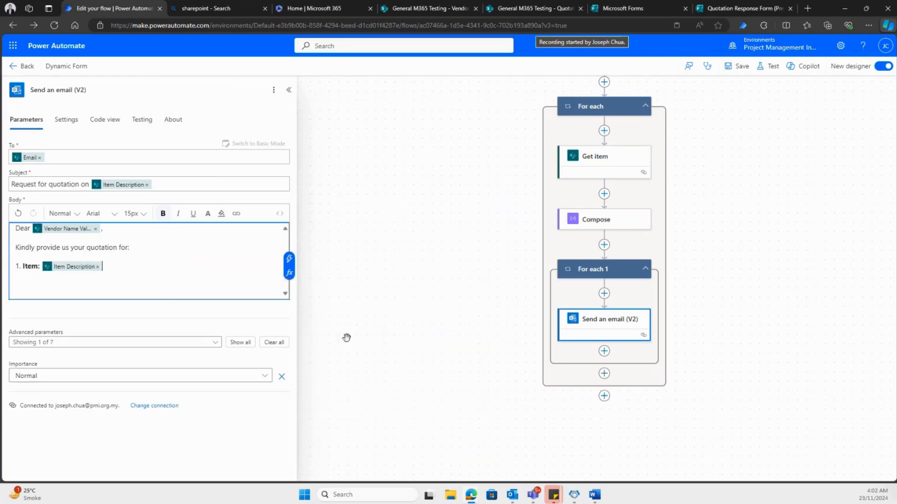
- Add a second list line "2. Quantity:" to the email body and select its label
key("Return")
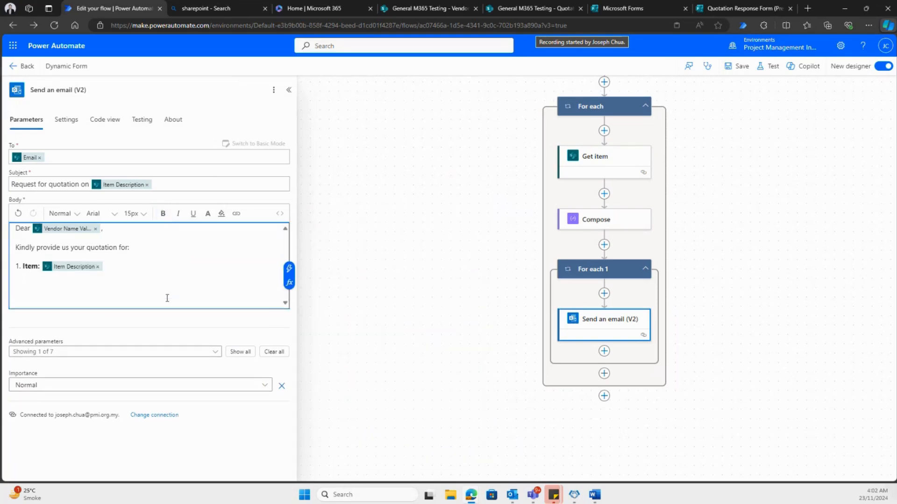
type("2. Quantity")
key("shift+Left")
key("shift+Left")
key("shift+Left")
key("shift+Left")
key("shift+Left")
left_click(289, 269)
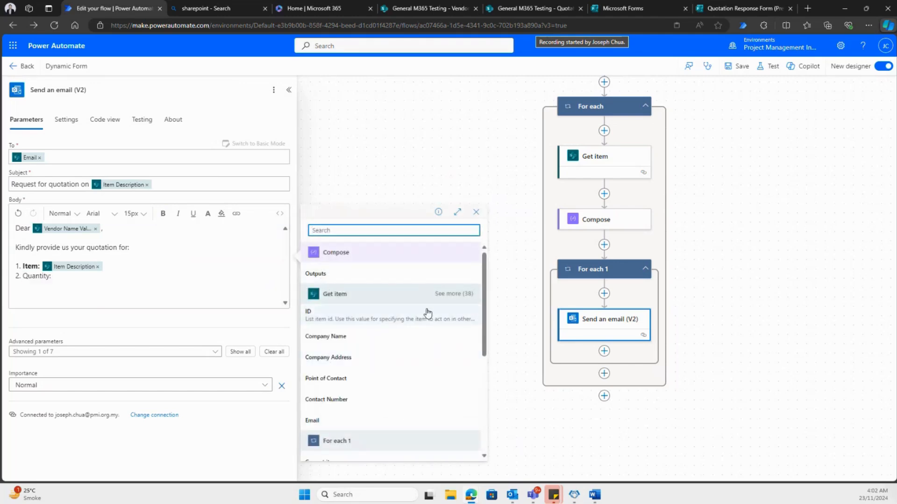
scroll(420, 365, "down", 5)
scroll(451, 310, "down", 5)
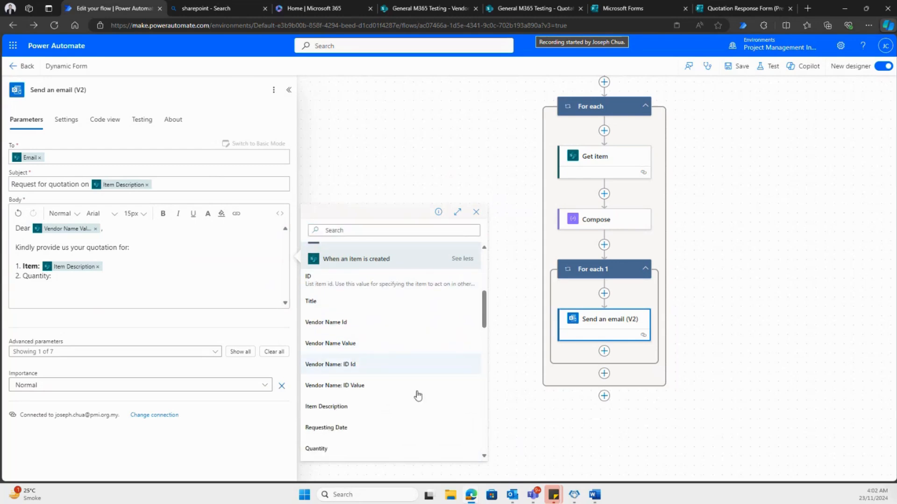
left_click(374, 376)
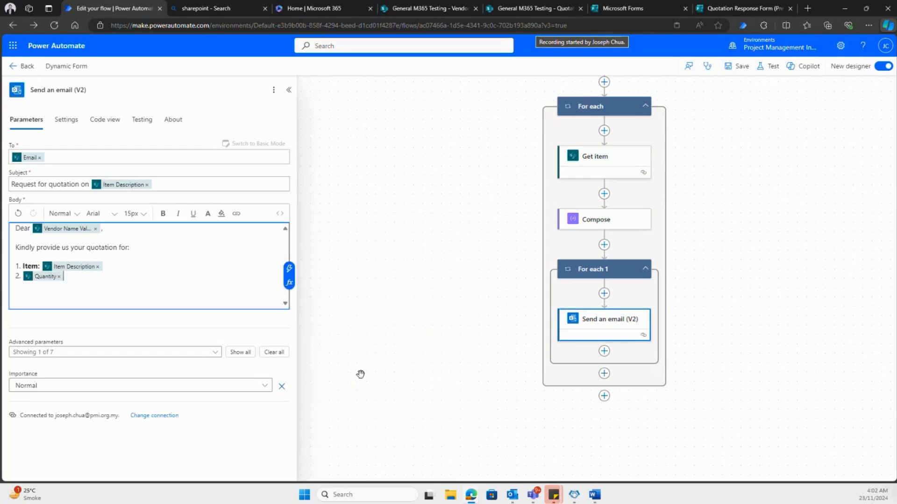
left_click(59, 276)
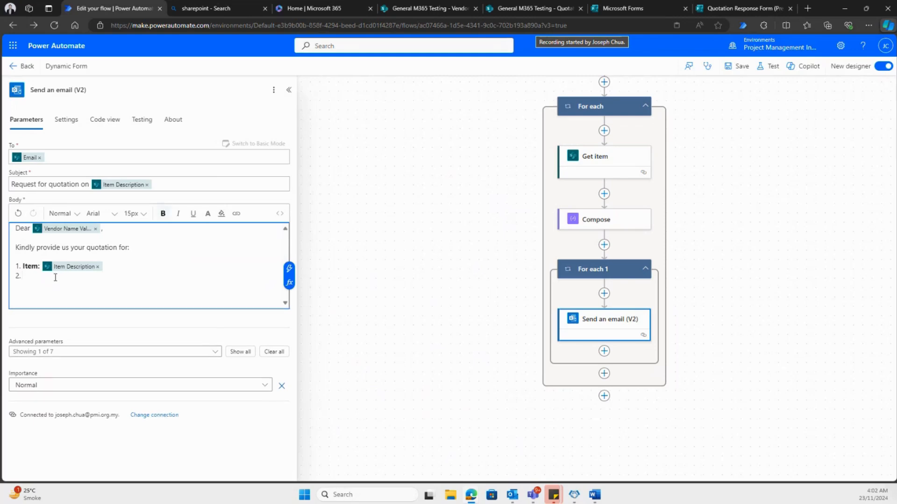
- Complete line 2 with a bold "Quantity:" label and the Quantity dynamic value from "When an item is created", followed by a blank line
type("Quantity:")
left_click(289, 269)
scroll(430, 336, "down", 3)
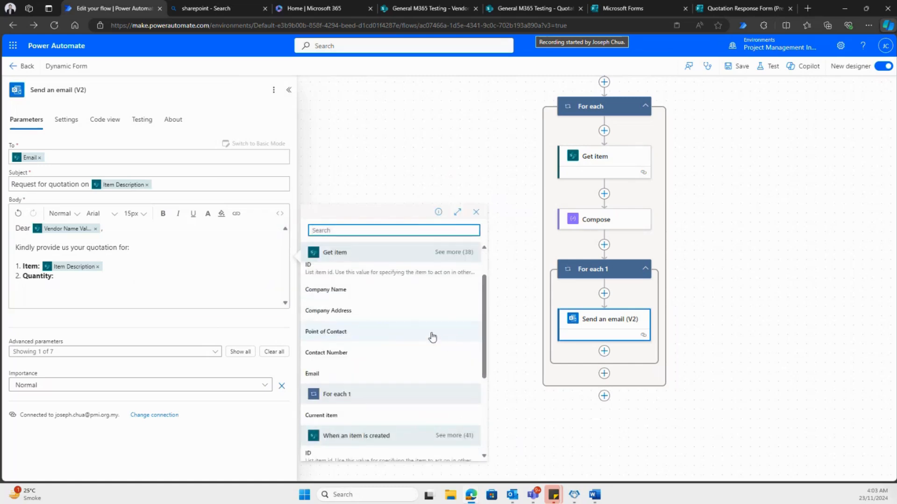
scroll(447, 362, "down", 3)
left_click(461, 282)
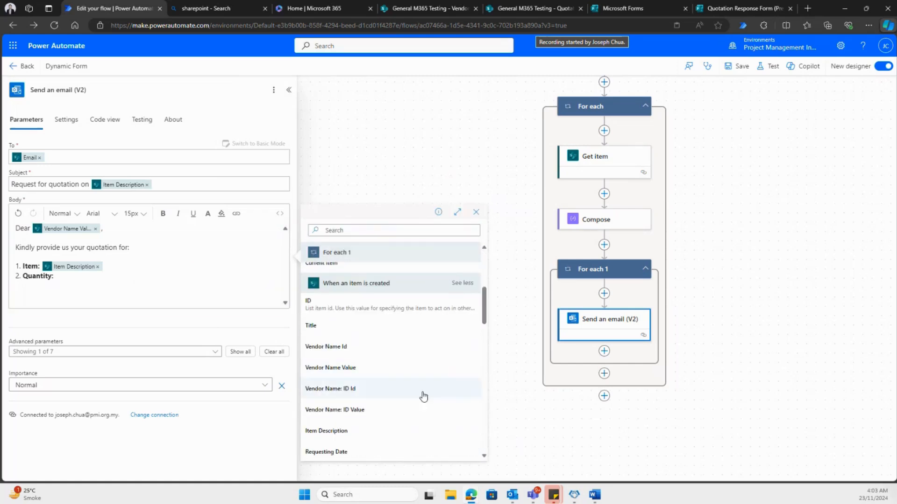
scroll(401, 387, "down", 1)
left_click(345, 333)
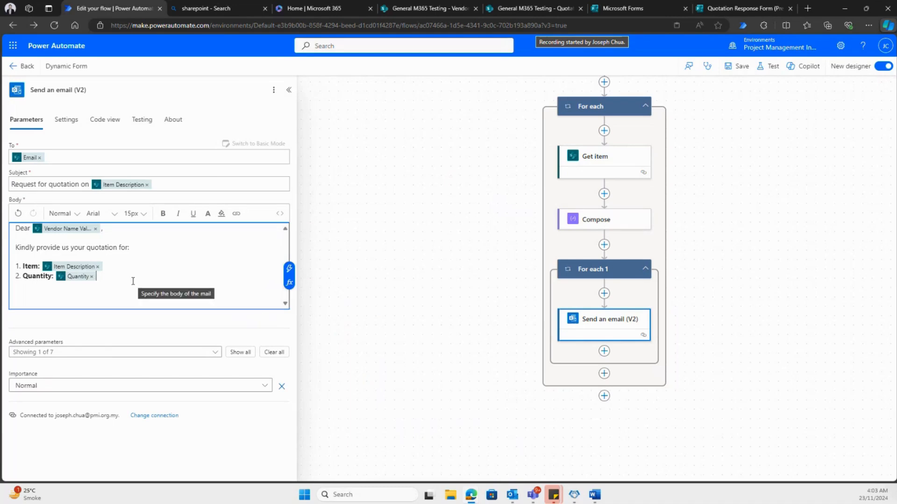
key("Return")
key("Return")
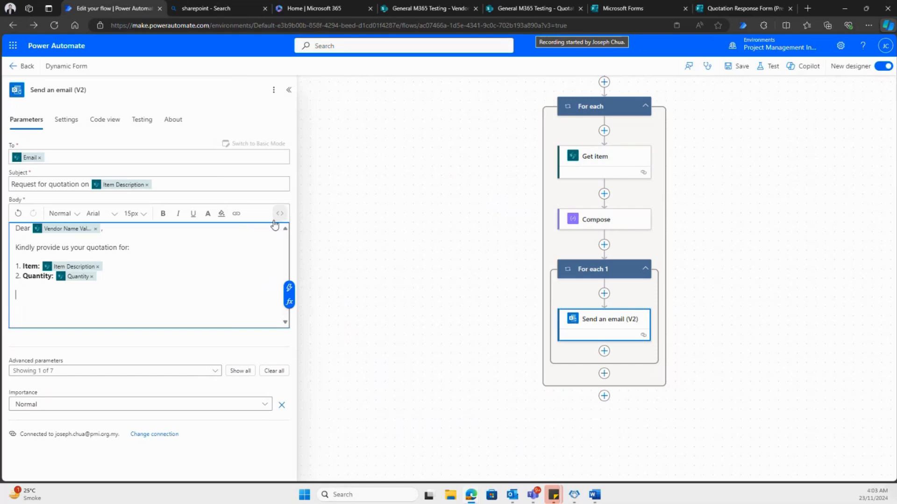
type("Please click on the link")
left_click(237, 213)
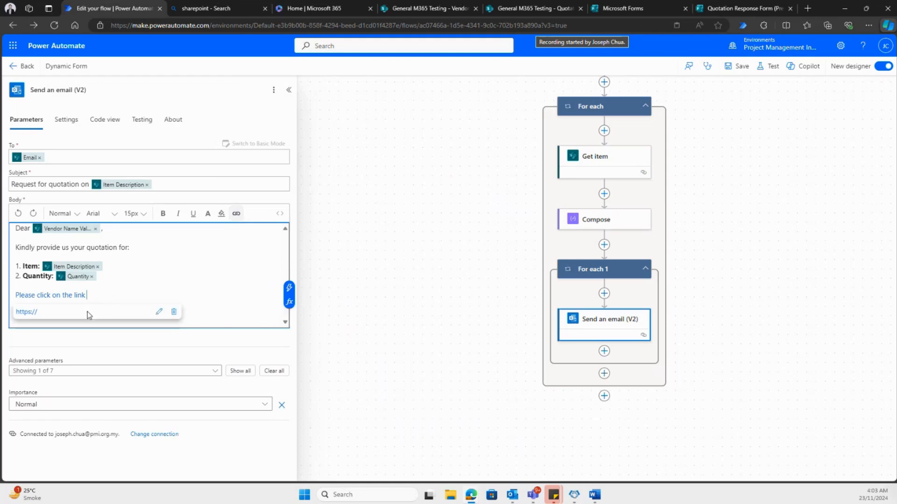
left_click(35, 313)
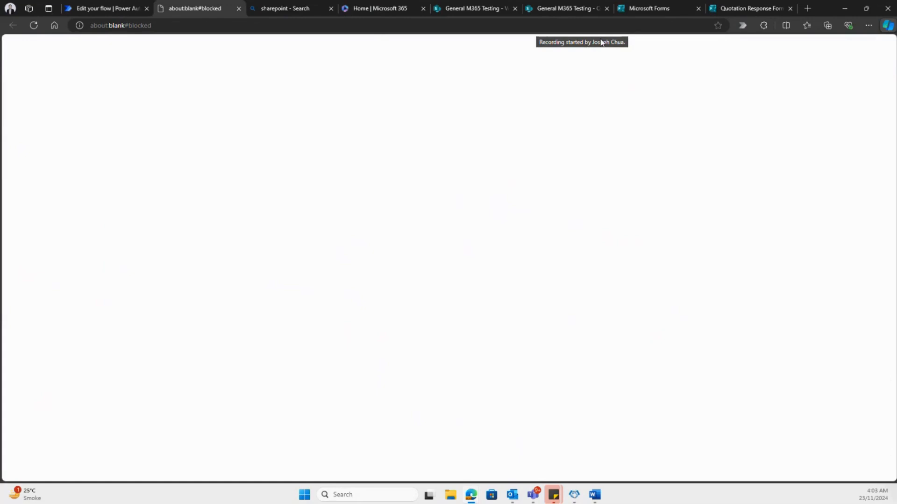
left_click(238, 8)
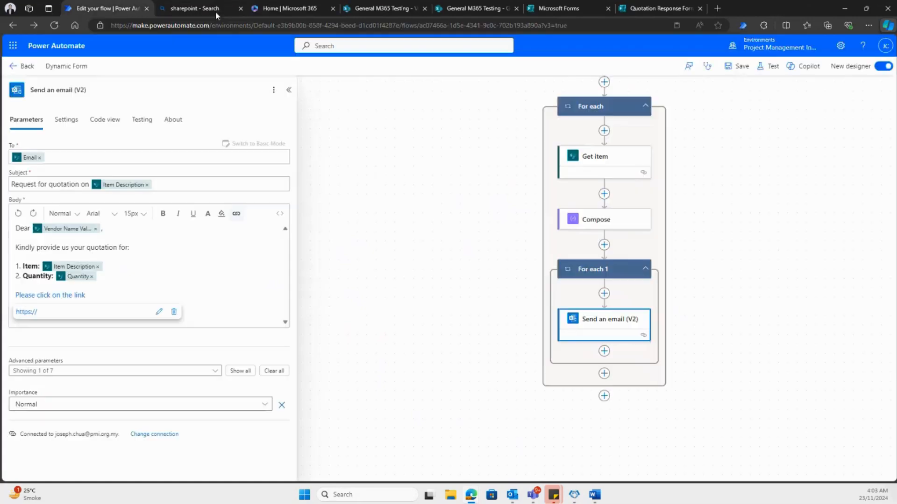
left_click_drag(88, 295, 17, 299)
key("BackSpace")
- Add the sentence "Click the link here to input your quotation." below the list in the email body
type("C")
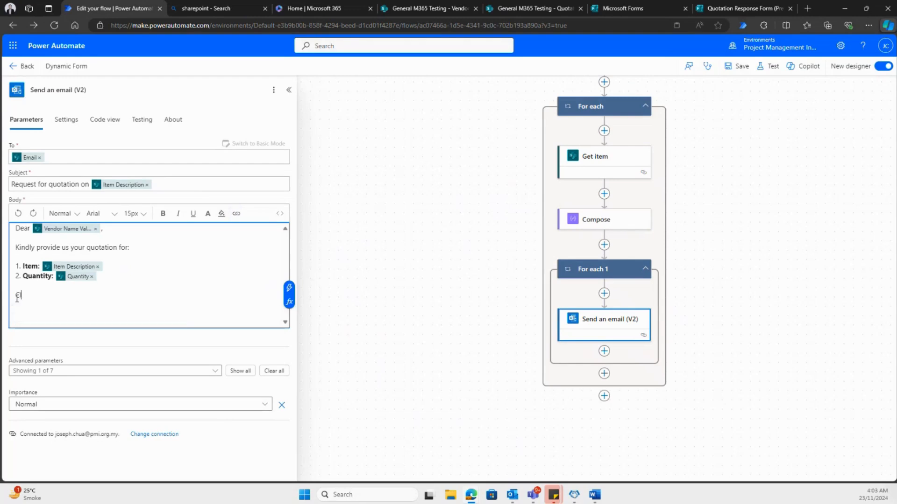
type("lick the link her e")
type("t your quotation.")
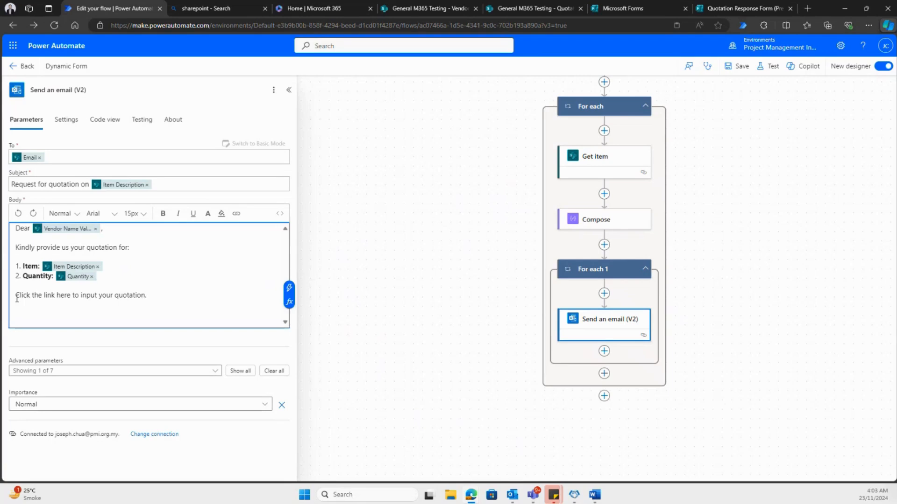
- Close the email body with "Thank you" on a separate line after a blank line
key("Return")
key("Return")
type("Thank you")
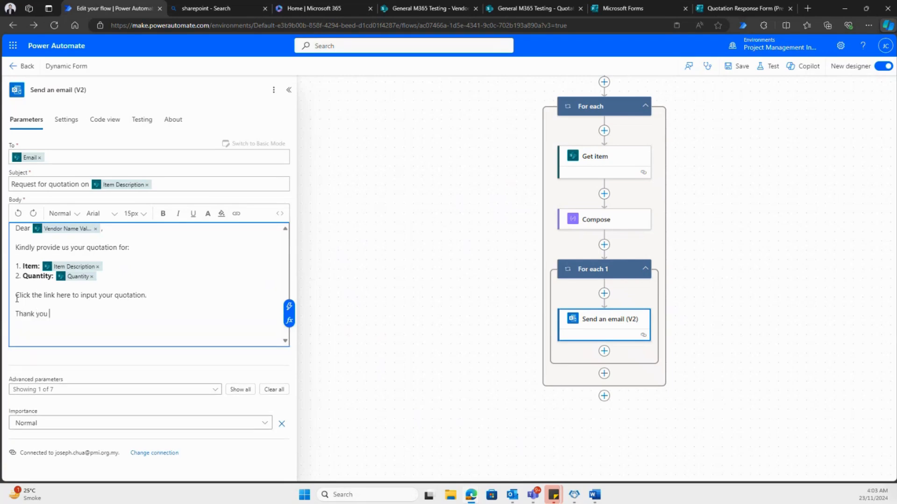
- Try to turn the "Click the link here to input your quotation." sentence into a hyperlink, and delete the sentence
left_click_drag(157, 299, 14, 299)
left_click(236, 213)
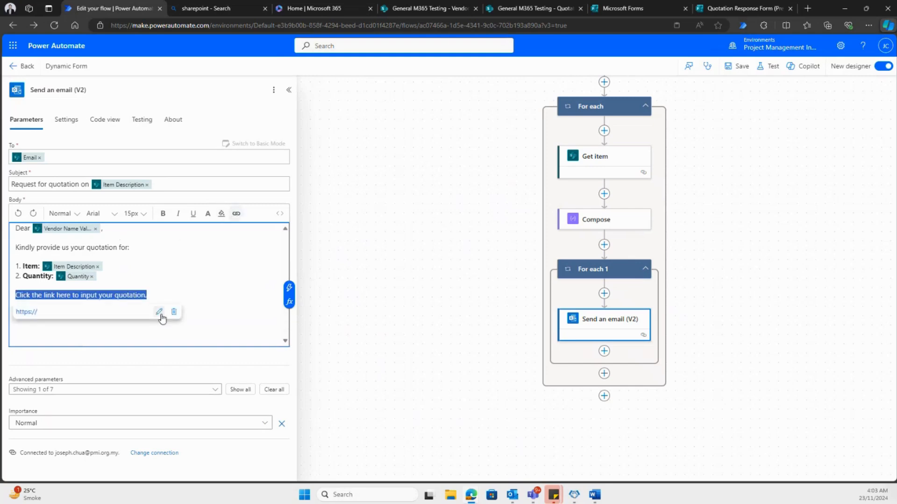
left_click_drag(41, 312, 18, 312)
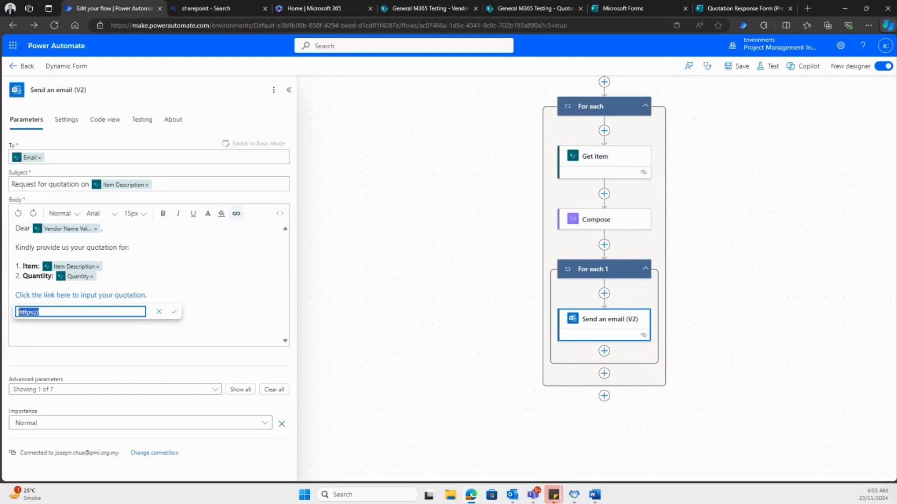
left_click(55, 313)
left_click_drag(47, 312, 17, 312)
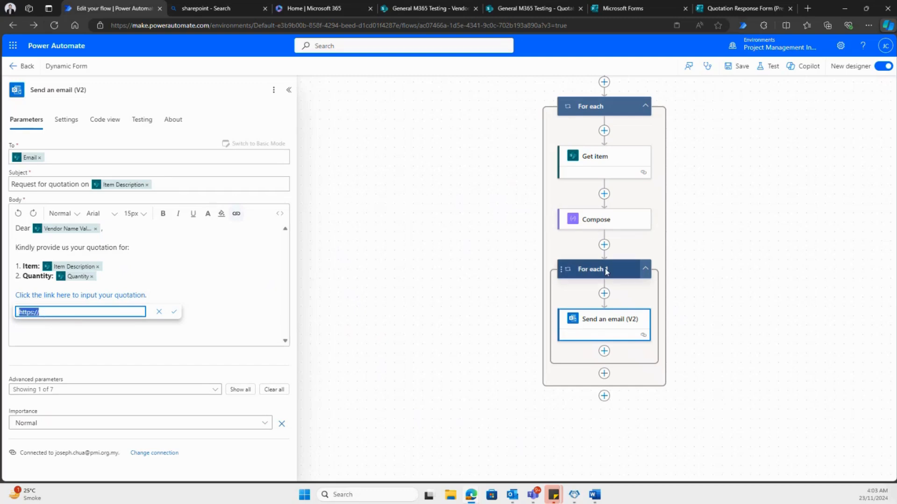
scroll(632, 298, "up", 1)
scroll(632, 301, "up", 2)
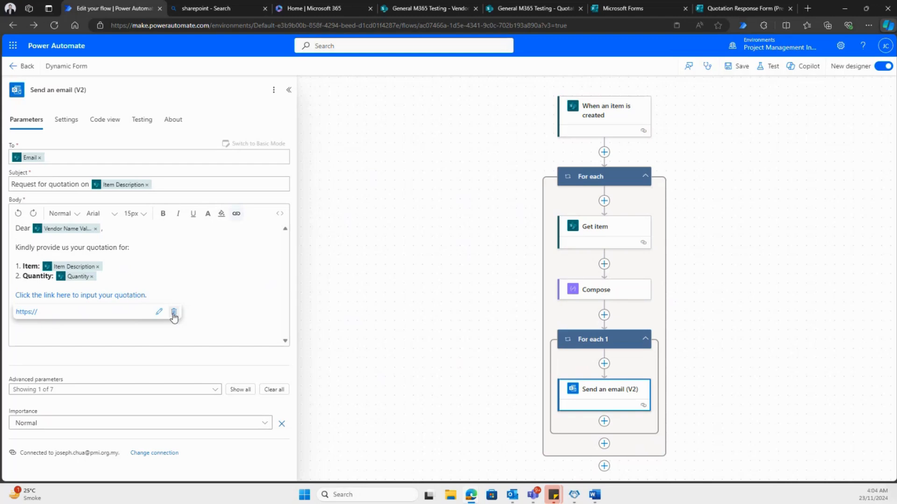
left_click(173, 312)
key("BackSpace")
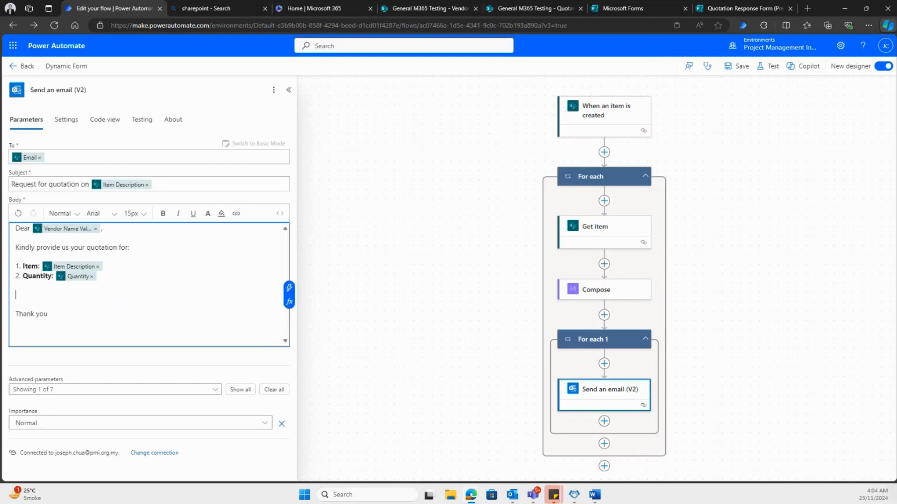
- Review the Compose action's inputs, and return to the blank line above "Thank you" in the email body
left_click(638, 295)
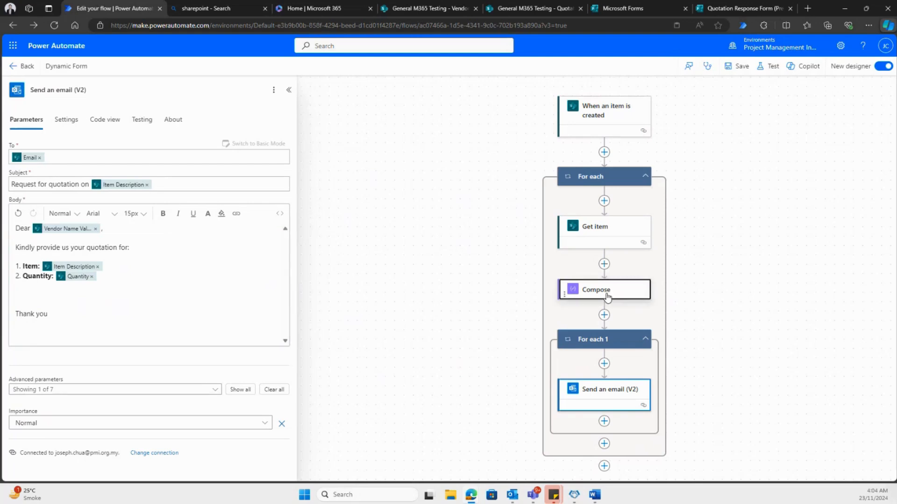
left_click(620, 391)
left_click(22, 296)
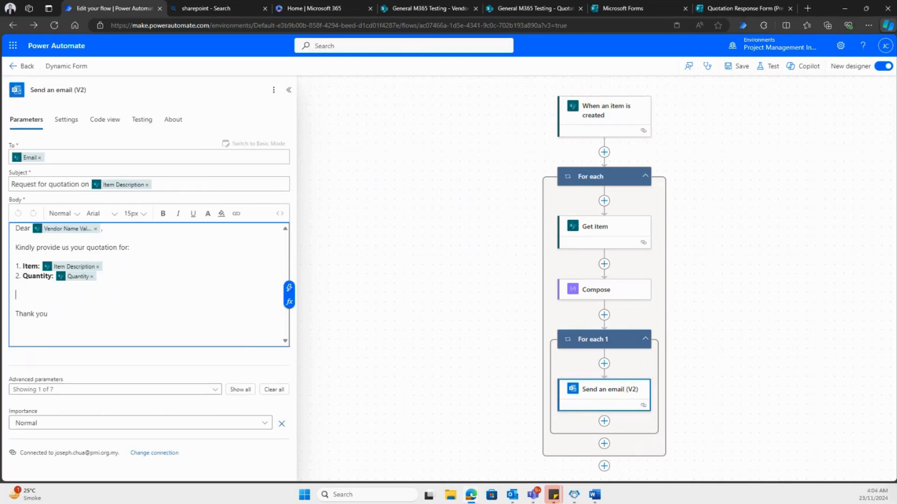
- Paste HTML after the Quantity line in the body's source, adding "Please submit your quotation in the link below:" and a "Submit Quotation" link
key("alt+Tab")
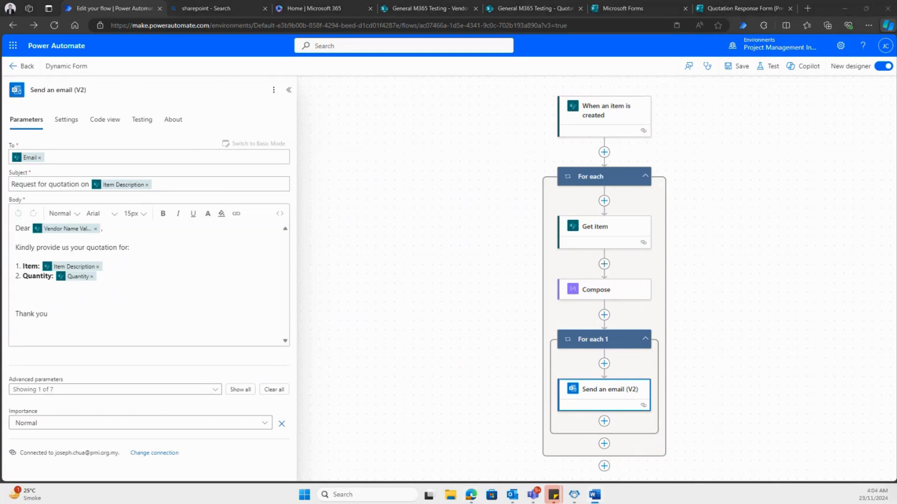
left_click(280, 214)
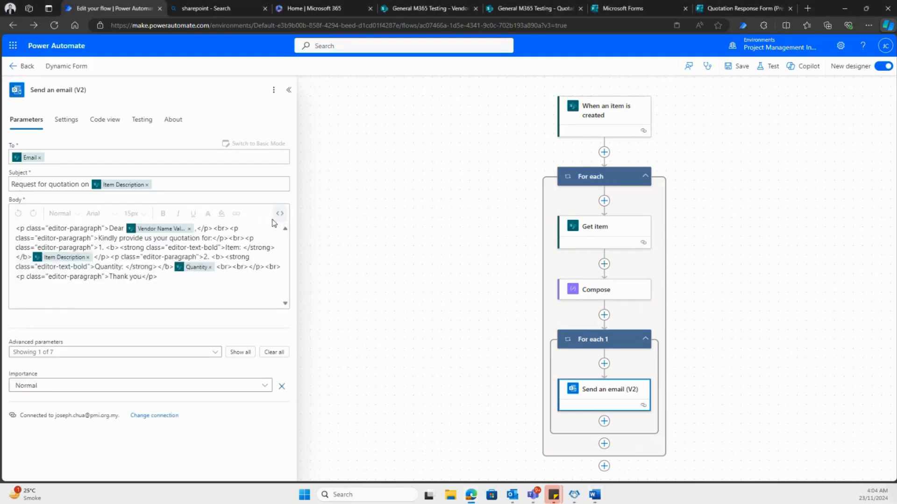
left_click(280, 214)
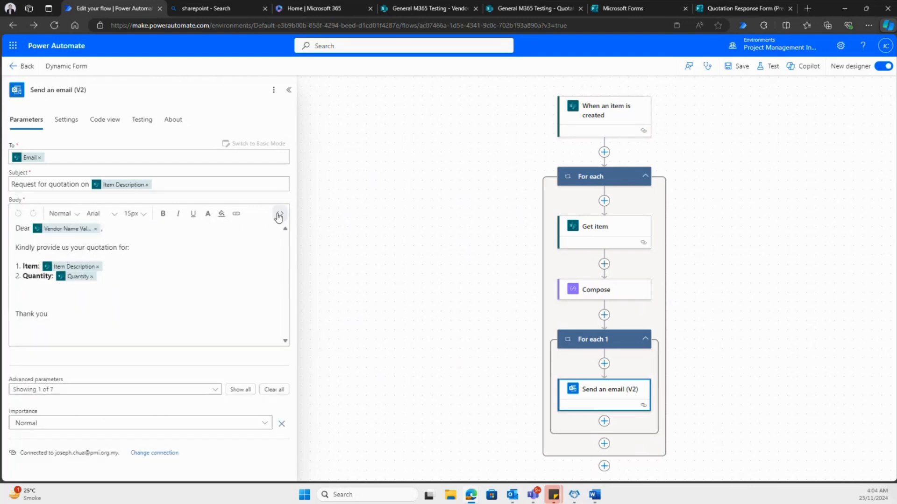
left_click(279, 214)
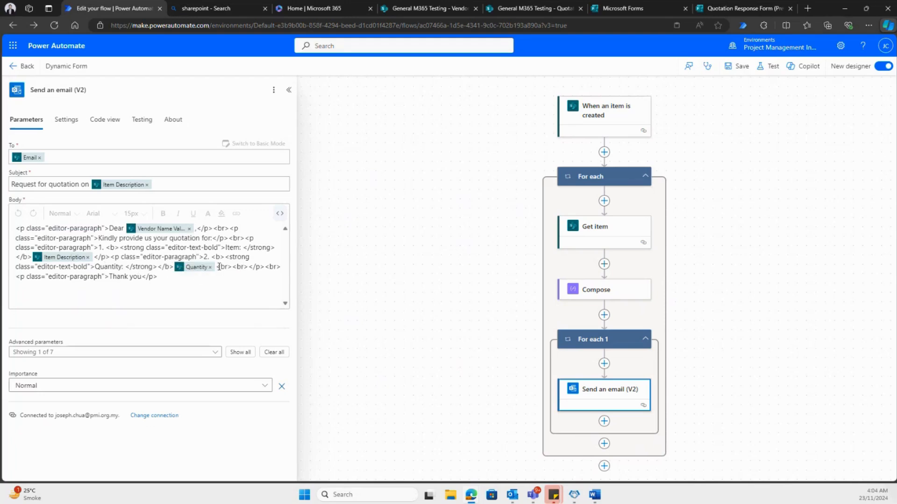
left_click(248, 266)
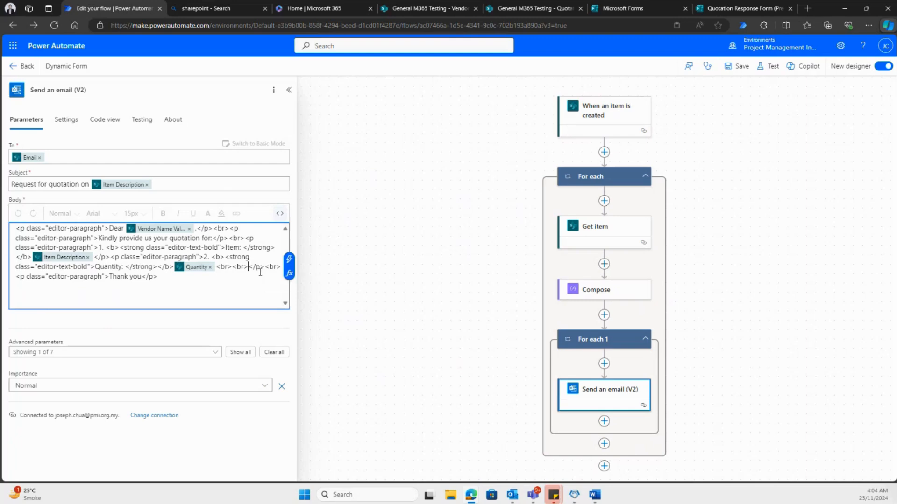
key("ctrl+v")
- Set the Submit Quotation link's href to the Compose Outputs dynamic value, and return the body to formatted view
left_click(76, 287)
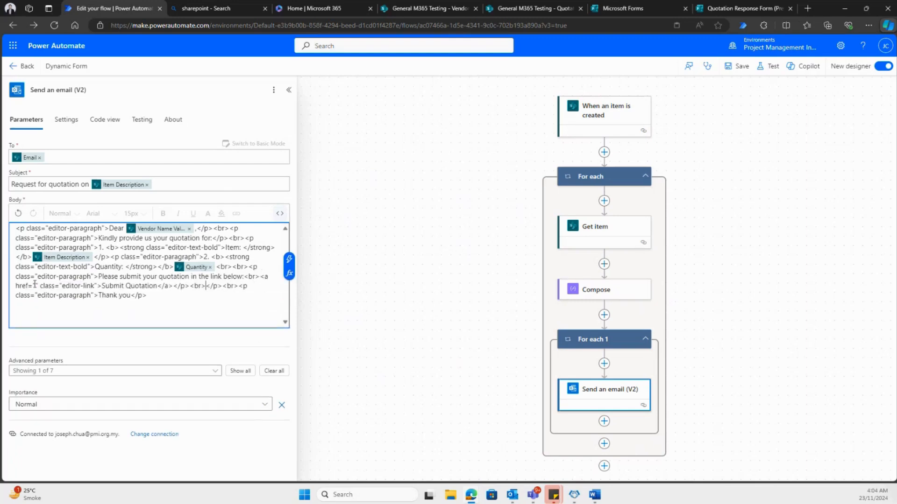
left_click(289, 266)
left_click(329, 274)
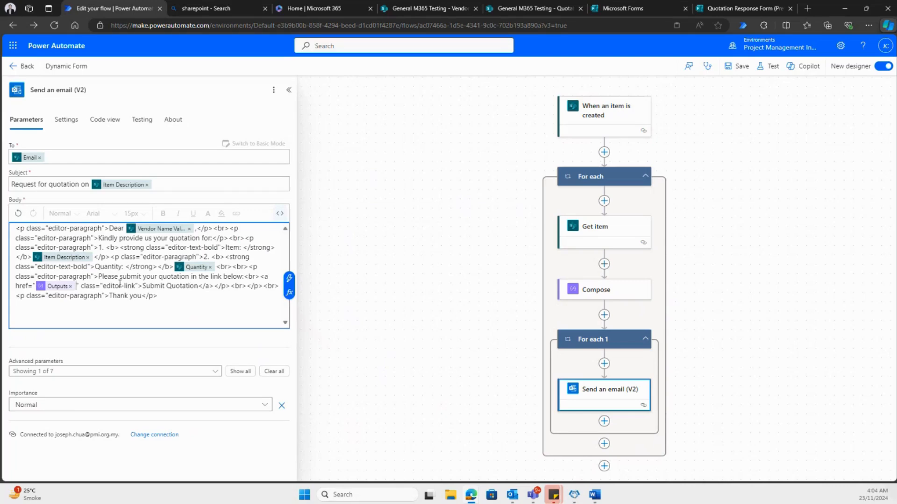
left_click(280, 214)
scroll(57, 317, "down", 1)
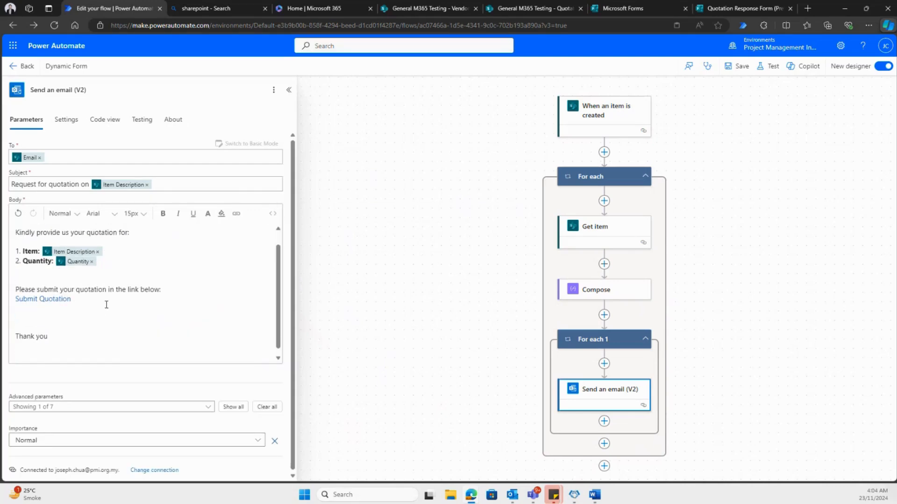
scroll(55, 315, "up", 1)
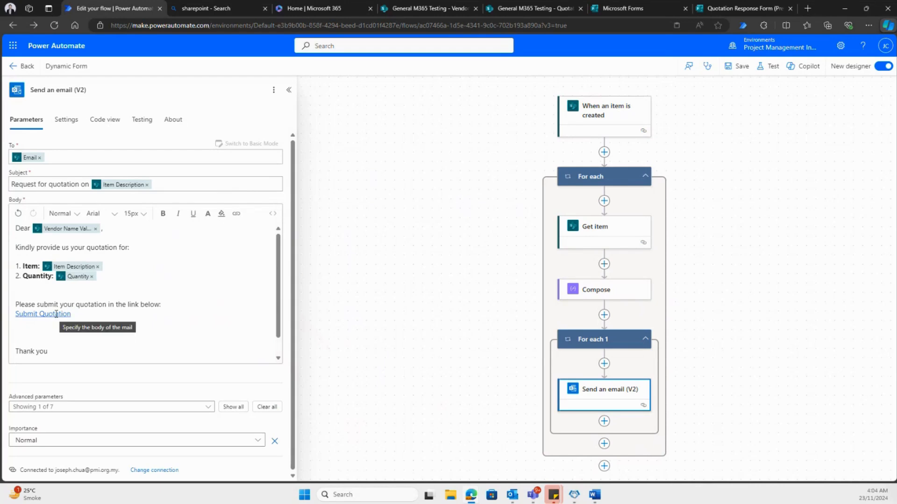
- Check the Submit Quotation link's target without leaving the page, and save the flow
left_click(57, 314)
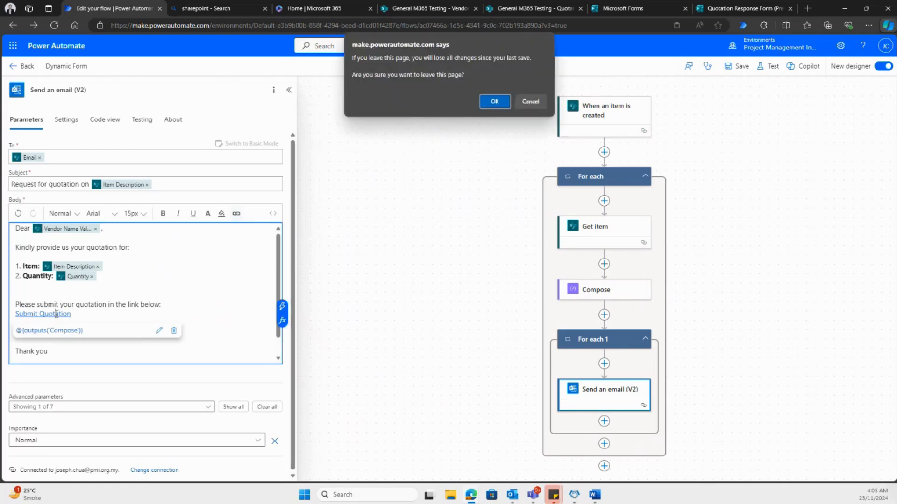
left_click(531, 101)
scroll(83, 293, "down", 1)
scroll(82, 293, "up", 1)
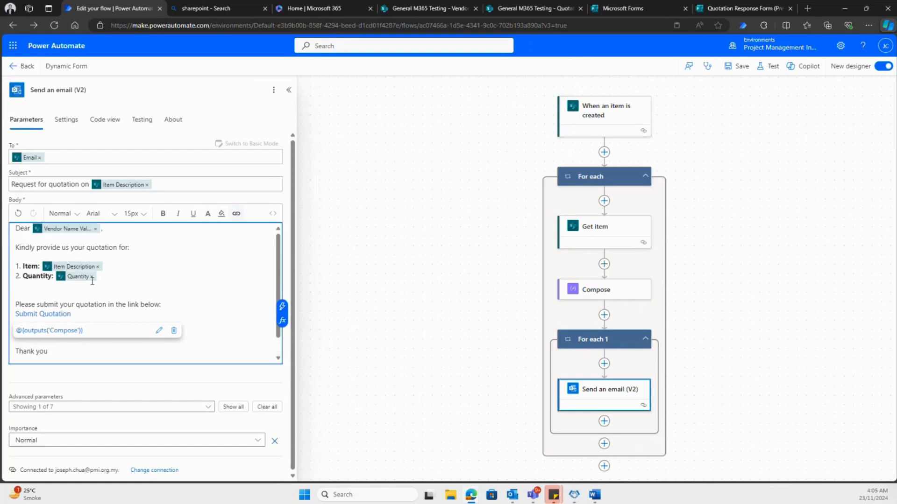
left_click(738, 66)
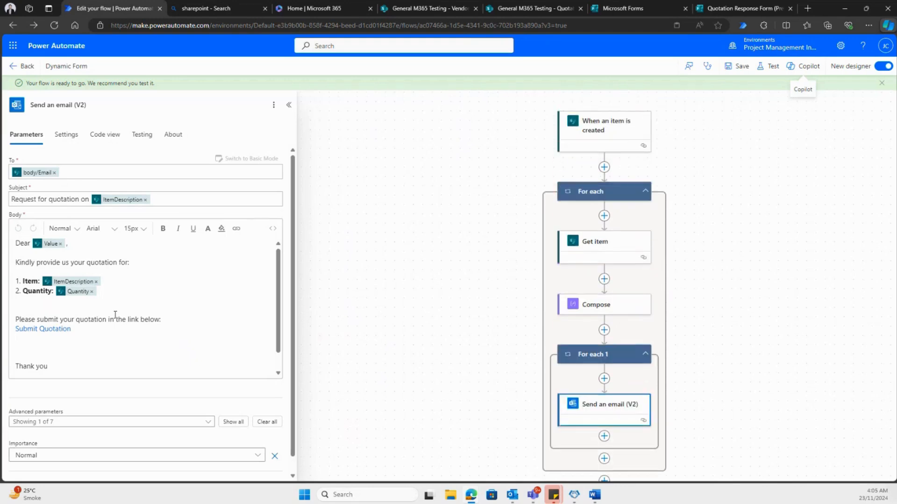
- Start a manual test of the saved flow
left_click(572, 269)
scroll(569, 258, "down", 3)
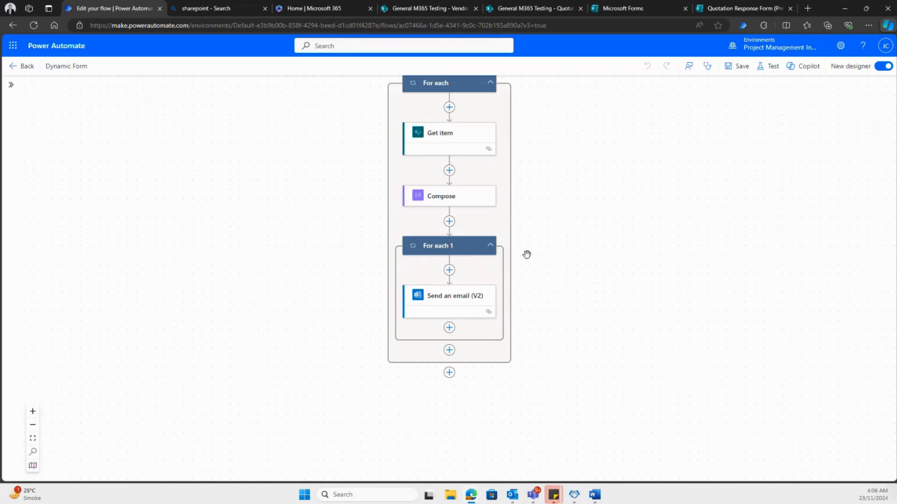
scroll(526, 254, "up", 3)
scroll(486, 212, "down", 3)
scroll(496, 270, "up", 1)
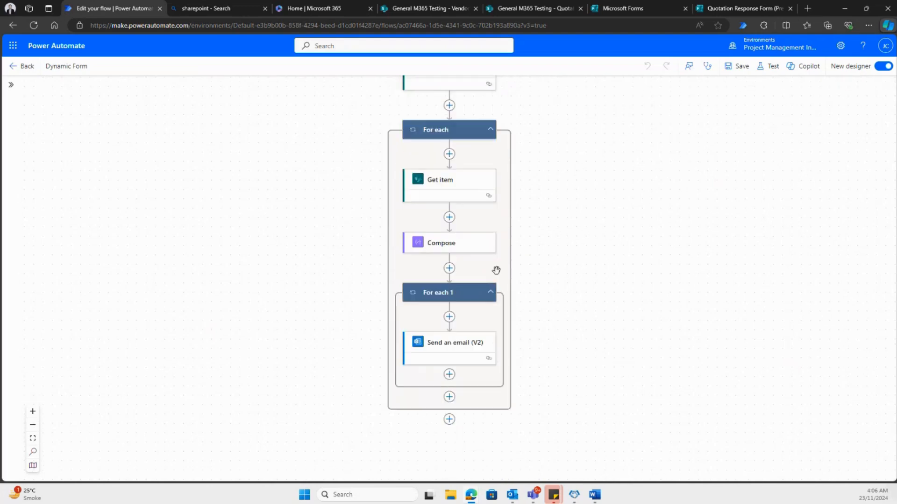
left_click(768, 66)
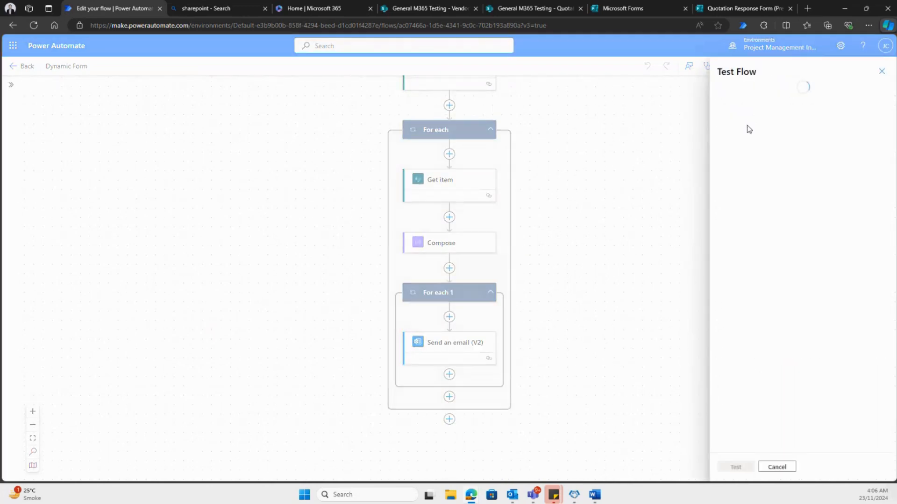
left_click(727, 93)
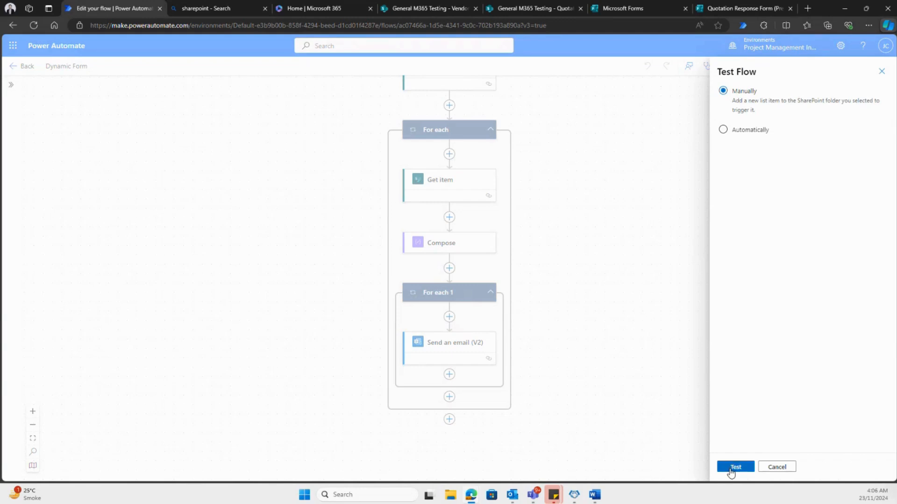
left_click(731, 468)
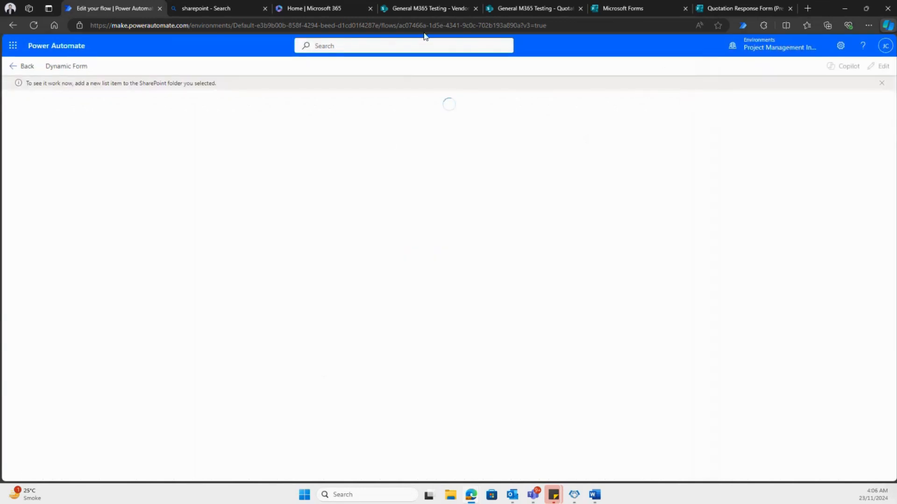
- Start a new Quotation Database item titled Q-006 with the vendors ABC Supplies, Global Tech and XYZ Enterprises
left_click(442, 13)
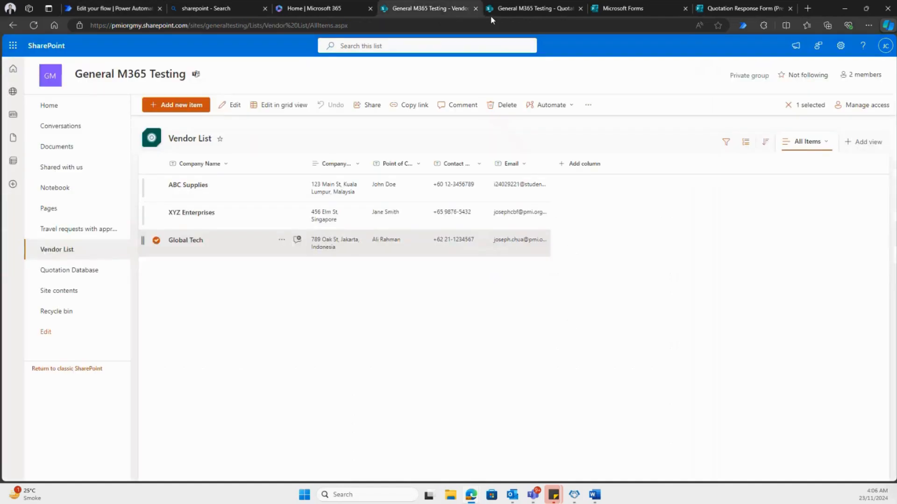
left_click(533, 9)
left_click(175, 108)
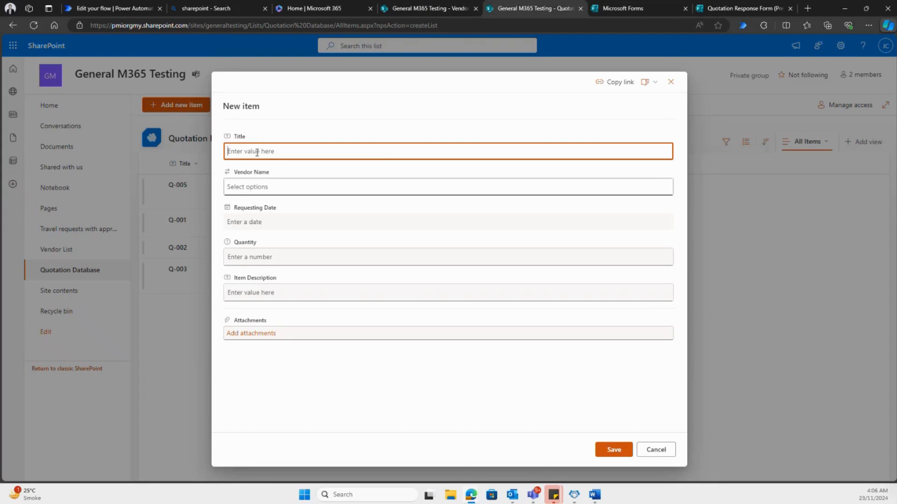
type("Q-006")
left_click(279, 187)
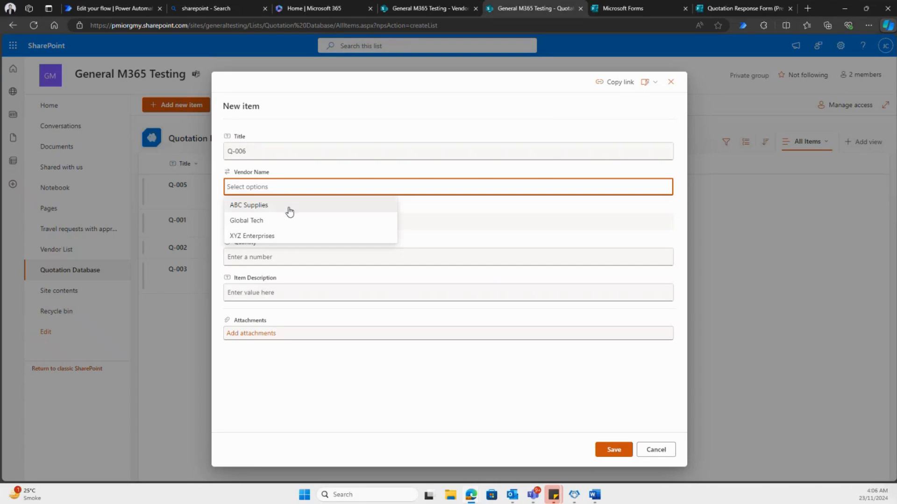
left_click(290, 211)
left_click(309, 204)
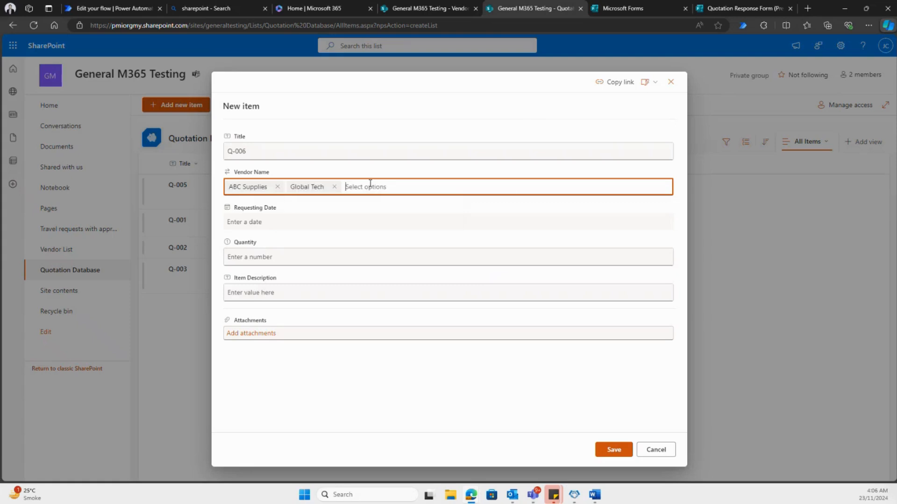
left_click(370, 185)
left_click(367, 203)
- Set the requesting date to 11/22/2024, quantity to 30 and item description to "Office Mouse", and save the item
left_click(257, 223)
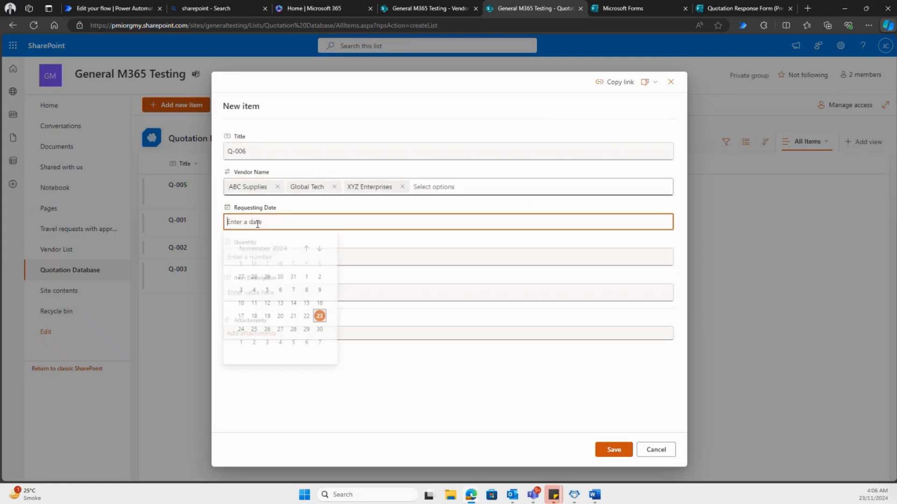
left_click(307, 317)
left_click(268, 259)
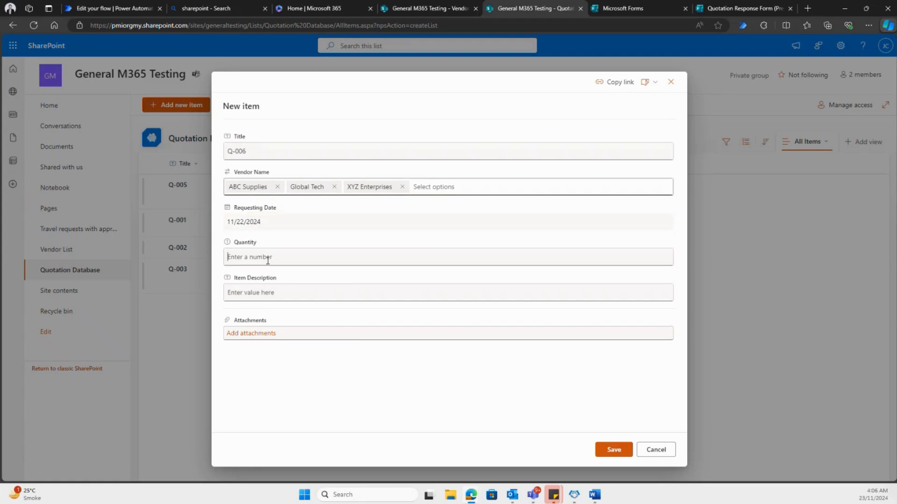
type("30")
left_click(259, 293)
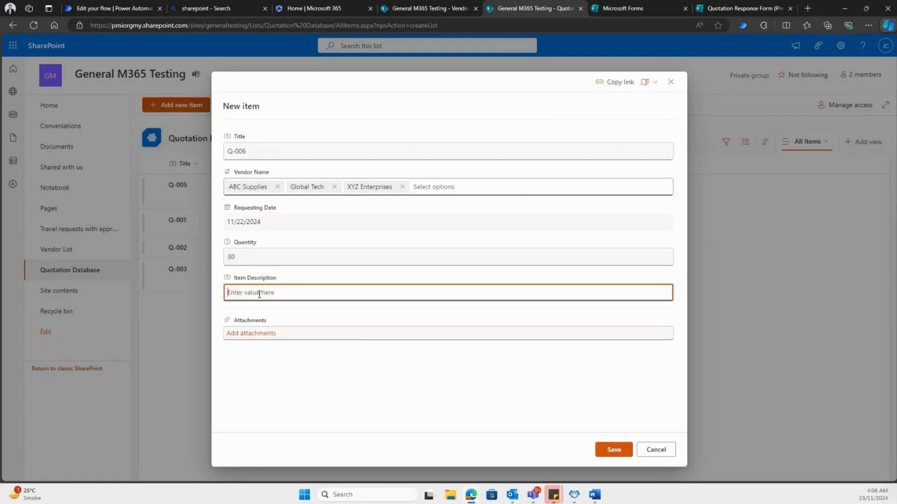
type("Office Mouse")
left_click(613, 450)
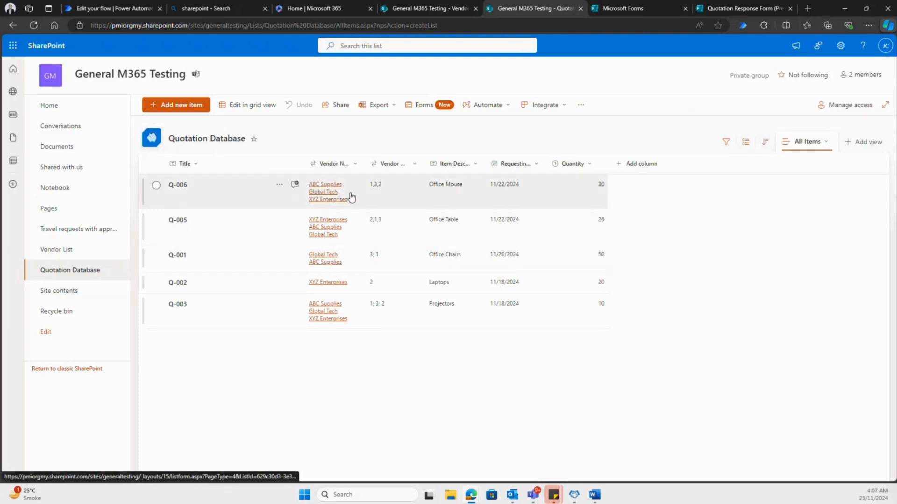
- Return to the flow's test run and examine the status of each action from trigger to email
left_click(131, 12)
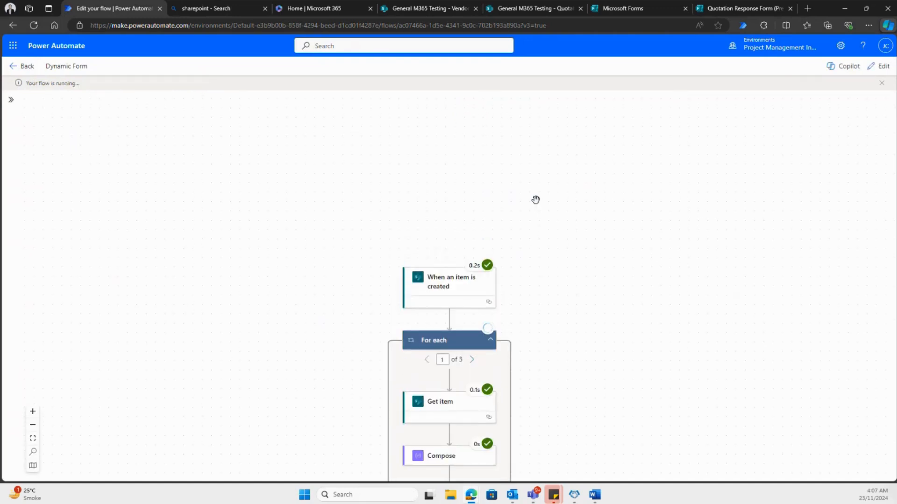
scroll(554, 178, "down", 5)
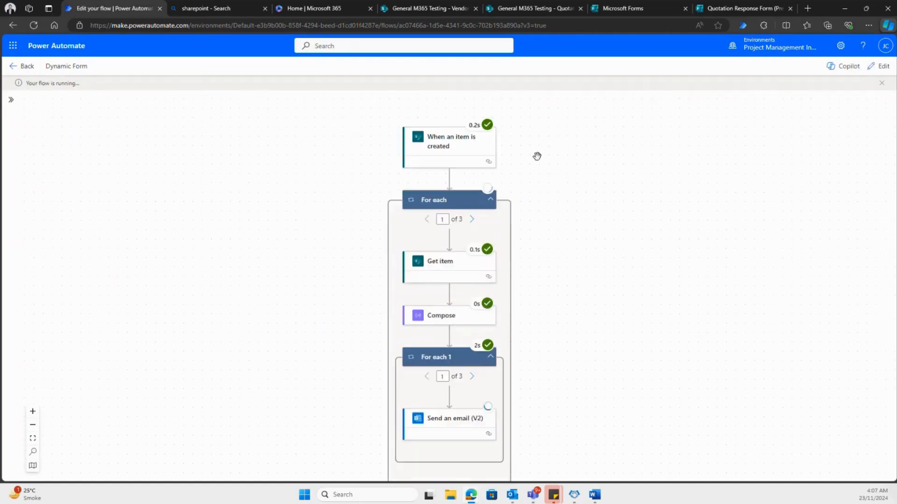
scroll(536, 154, "down", 1)
scroll(543, 164, "down", 1)
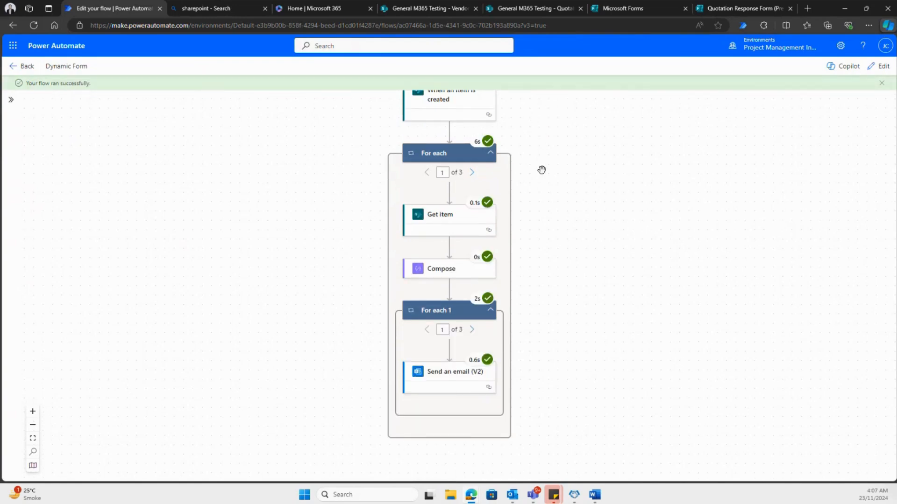
scroll(542, 170, "up", 2)
scroll(542, 170, "down", 2)
scroll(541, 169, "up", 1)
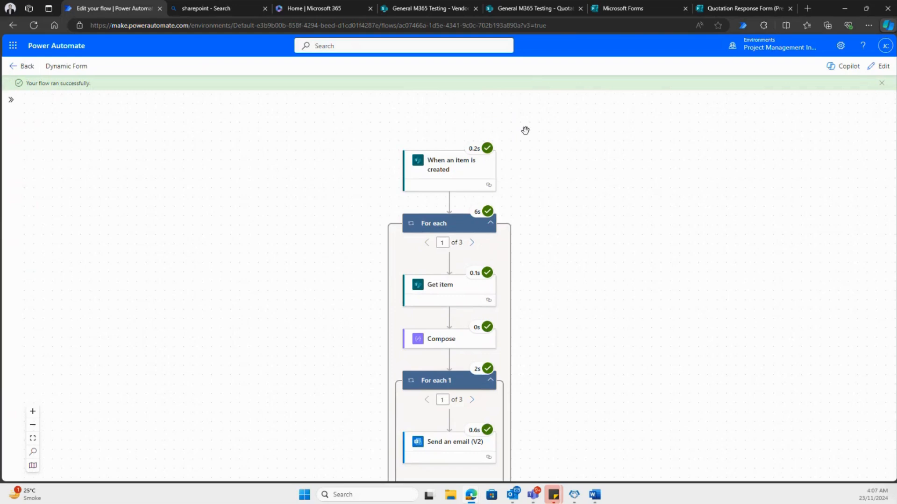
scroll(538, 164, "down", 4)
scroll(539, 168, "up", 3)
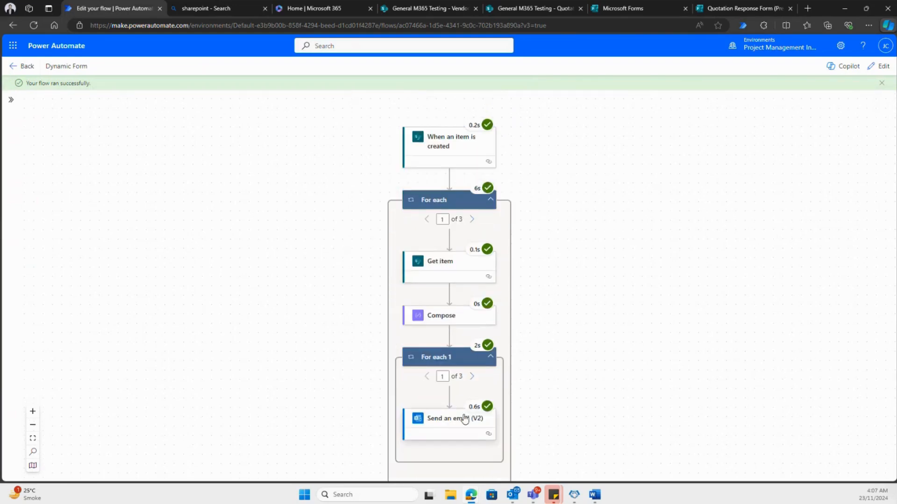
- Inspect the Send an email (V2) parameters for the first and second iterations of For each 1
left_click(450, 400)
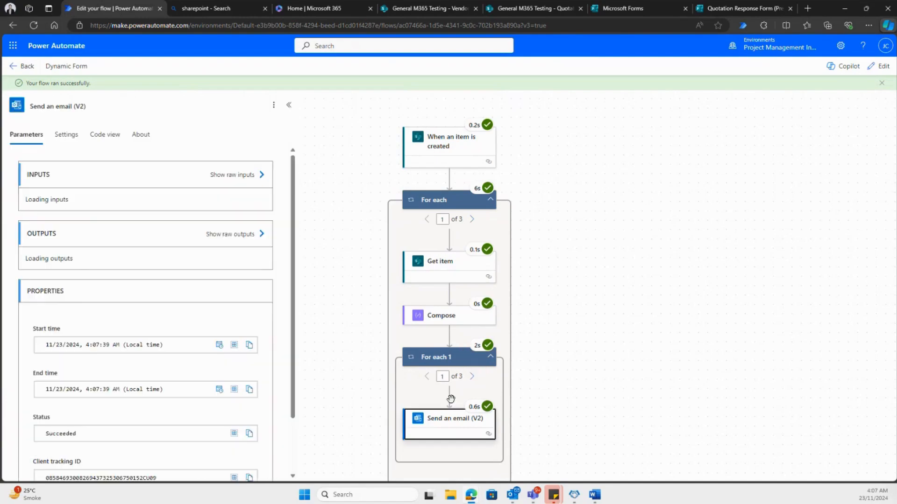
scroll(234, 227, "down", 3)
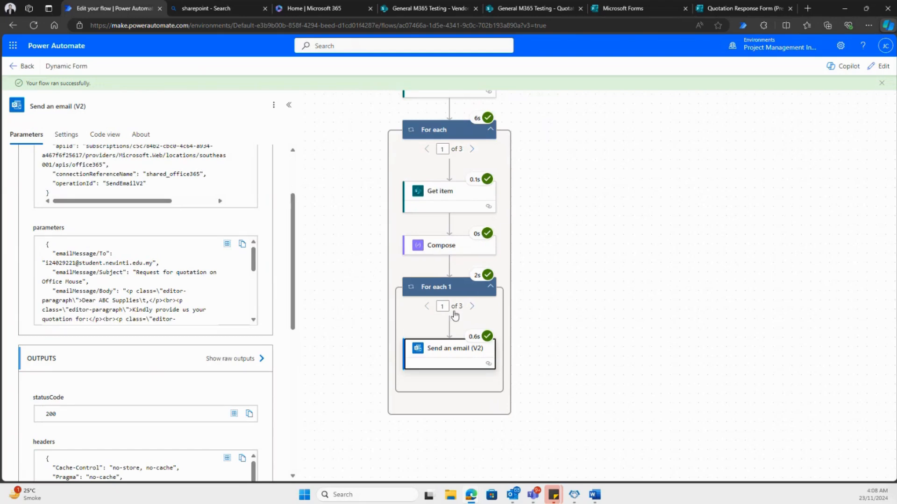
left_click(471, 306)
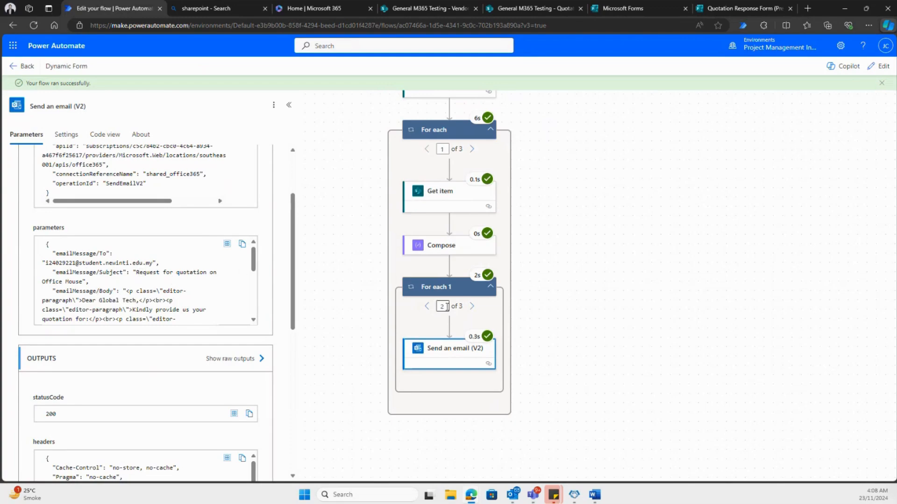
- Step through all three For each 1 iterations and compare the Send an email (V2) parameters of each
scroll(201, 266, "up", 2)
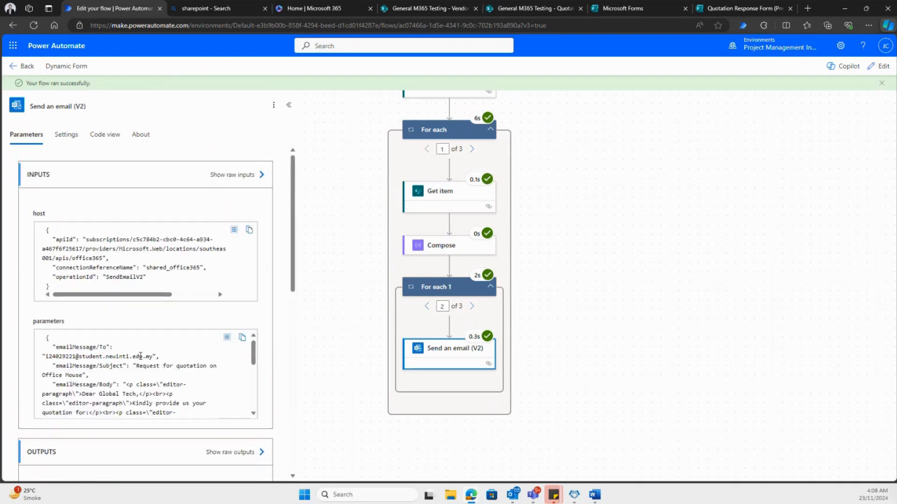
left_click(472, 307)
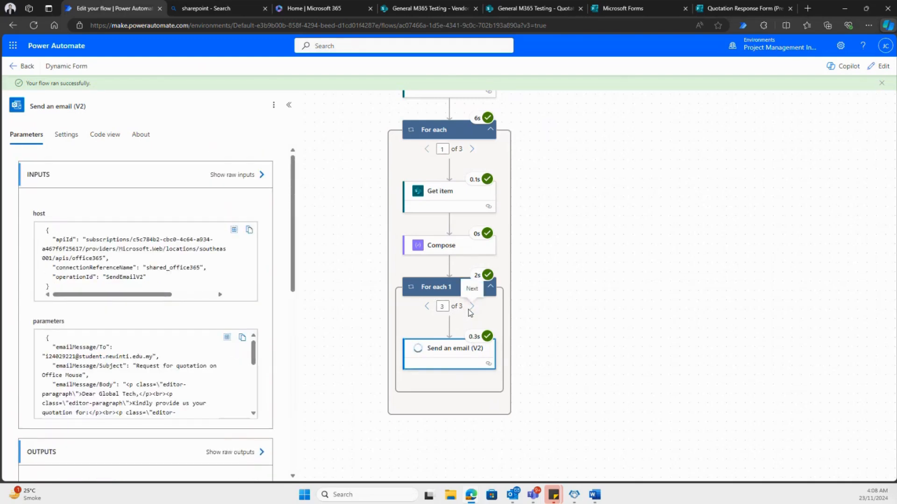
left_click(425, 307)
left_click(425, 307)
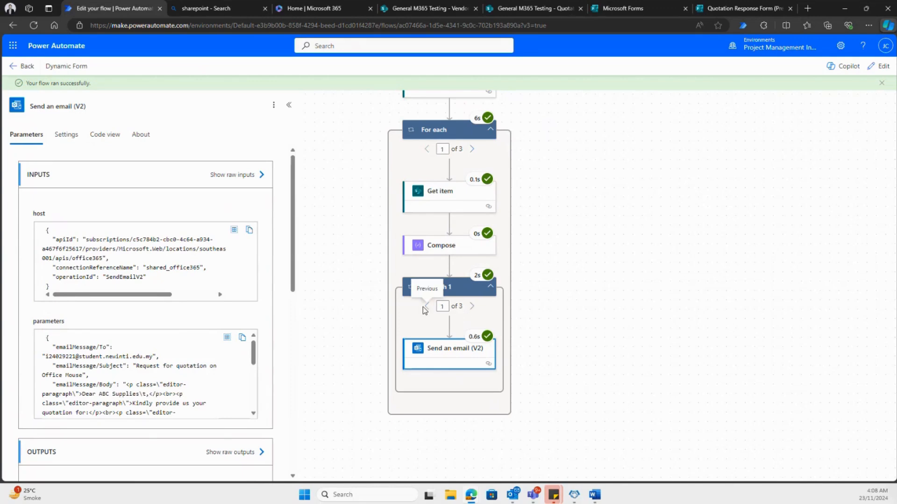
left_click(471, 307)
left_click(471, 307)
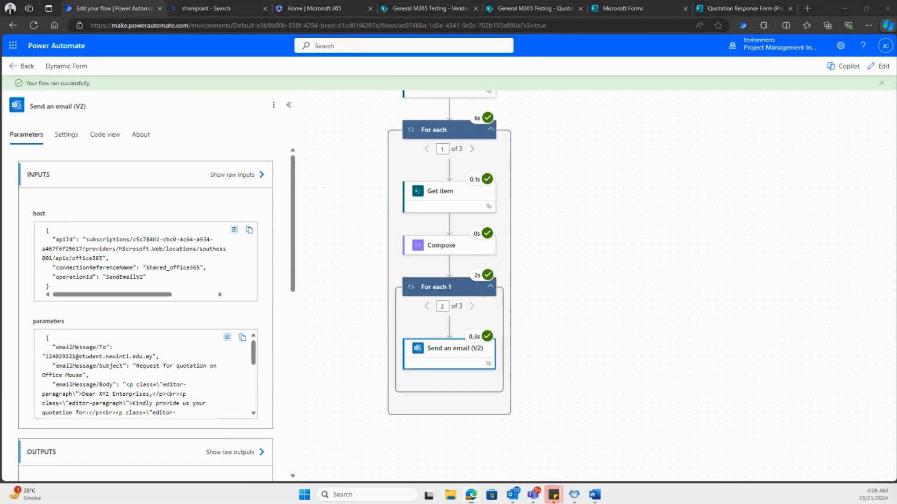
key("alt+Tab")
scroll(191, 356, "down", 2)
scroll(206, 353, "up", 2)
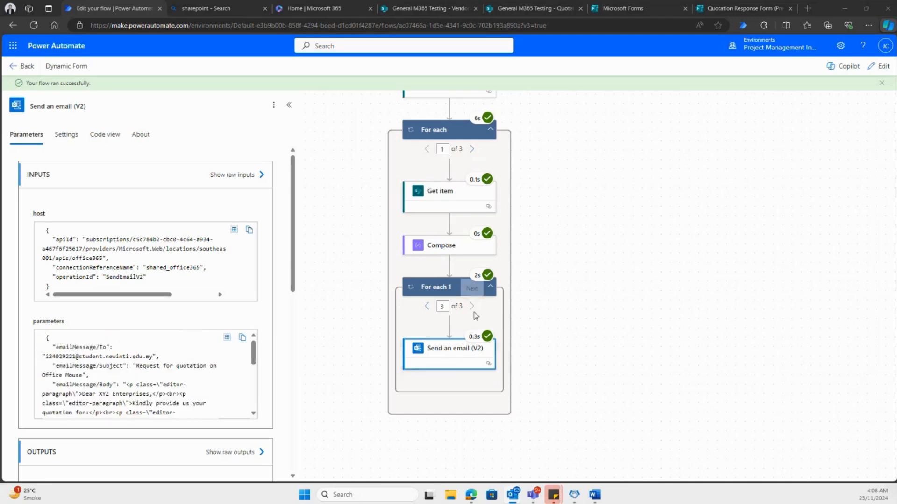
- Go back through the second and first For each 1 iterations and examine the email action's outputs and properties
left_click(427, 306)
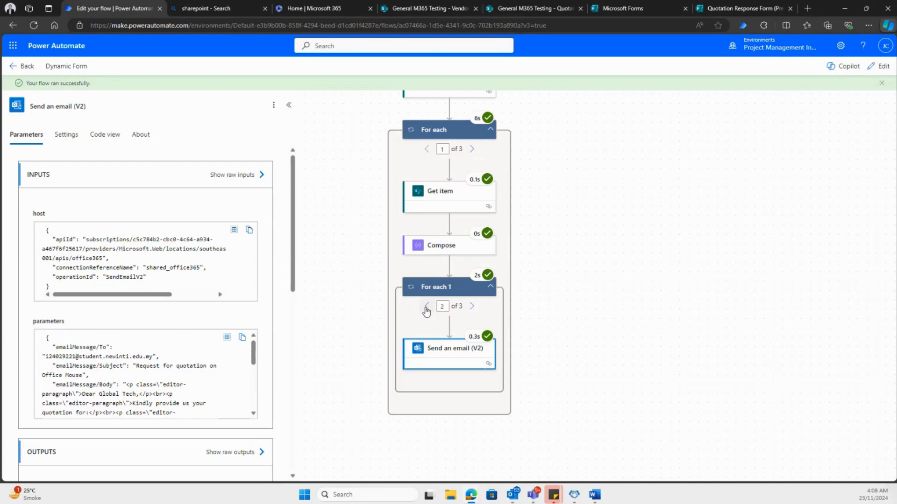
scroll(236, 208, "down", 4)
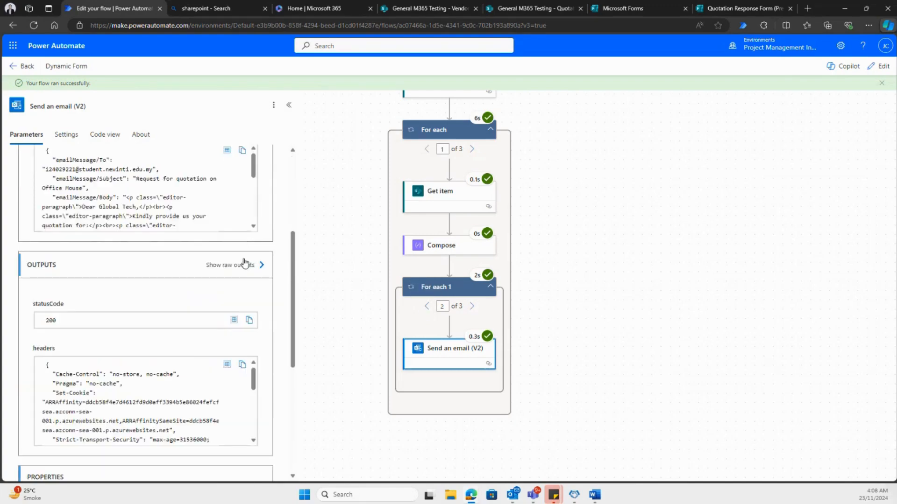
scroll(241, 281, "down", 3)
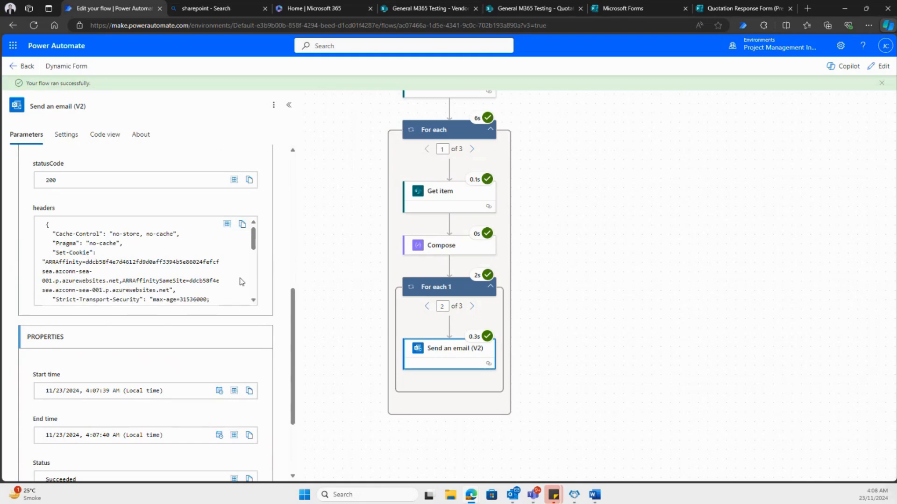
left_click(427, 306)
scroll(162, 273, "down", 2)
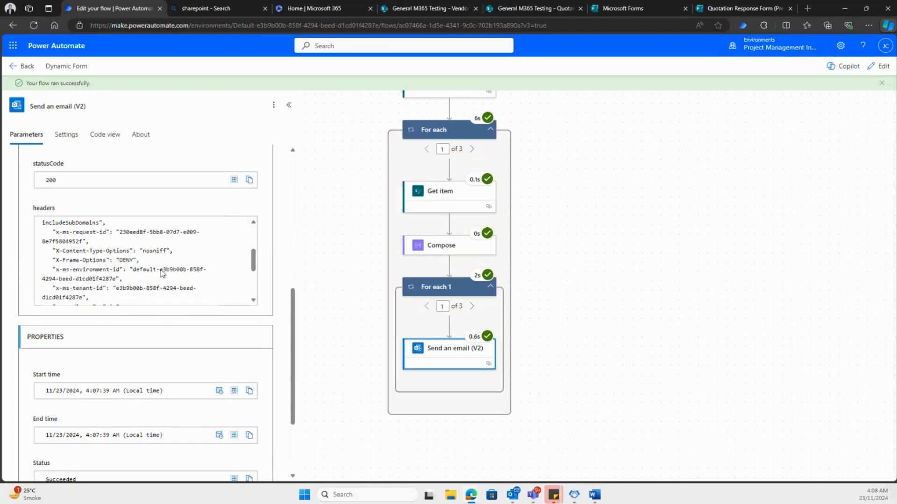
scroll(162, 274, "up", 10)
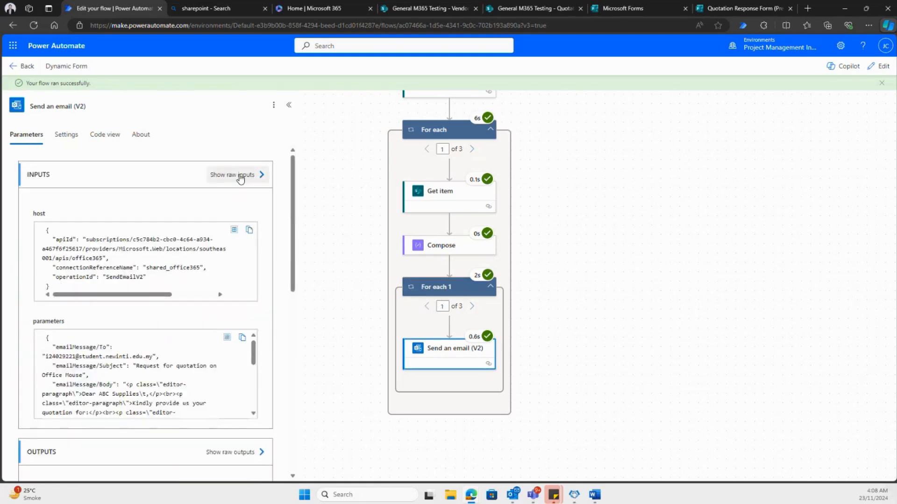
- View the raw inputs of Send an email (V2) for the first and second For each 1 iterations
left_click(241, 177)
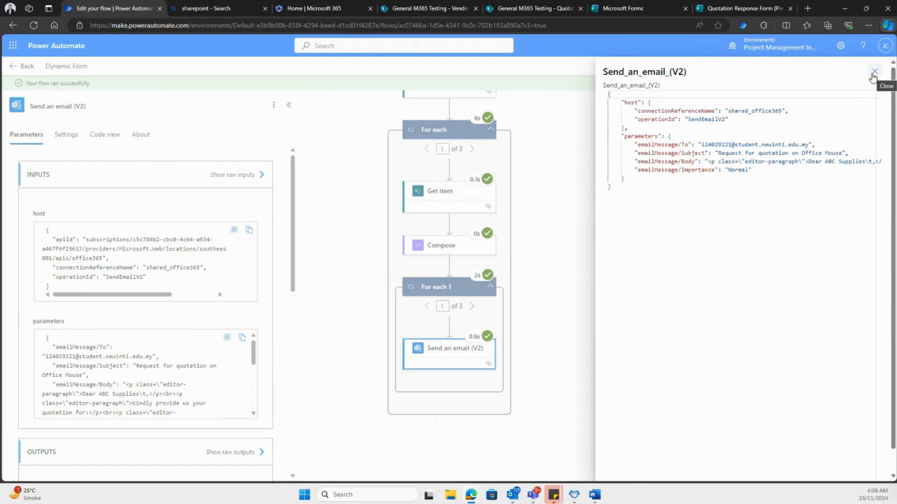
left_click(874, 73)
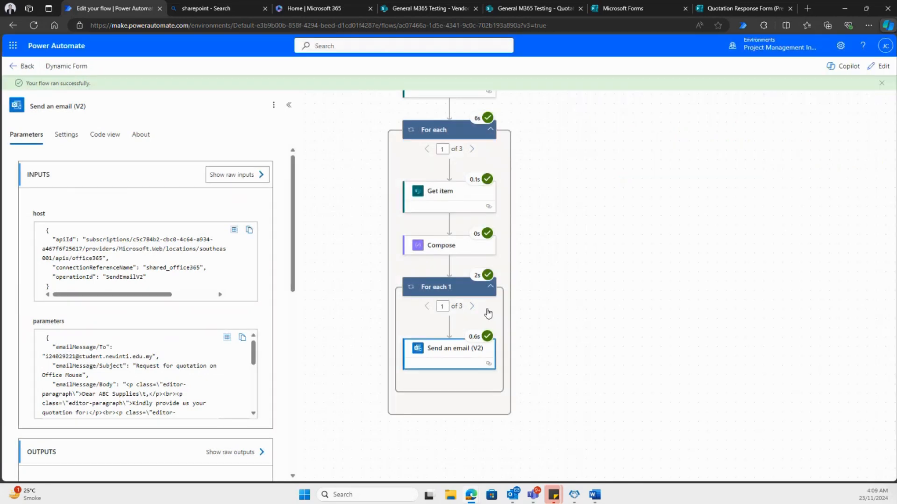
left_click(472, 306)
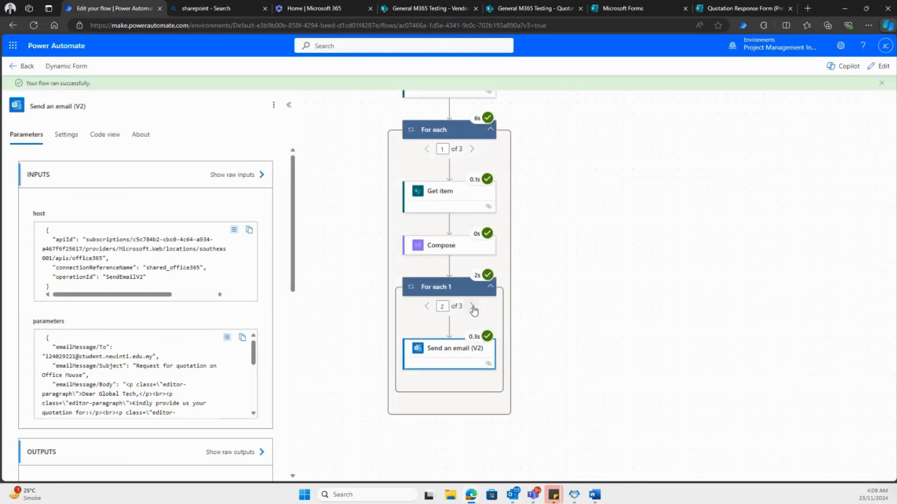
left_click(253, 175)
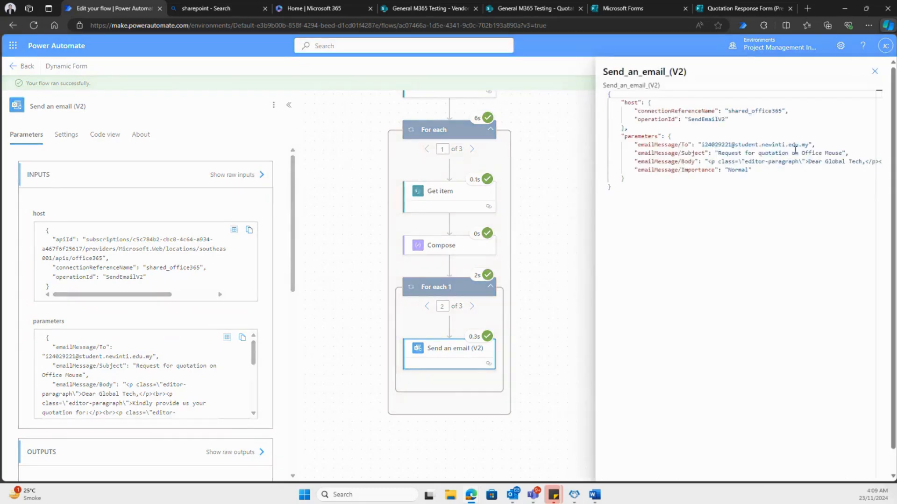
left_click(874, 71)
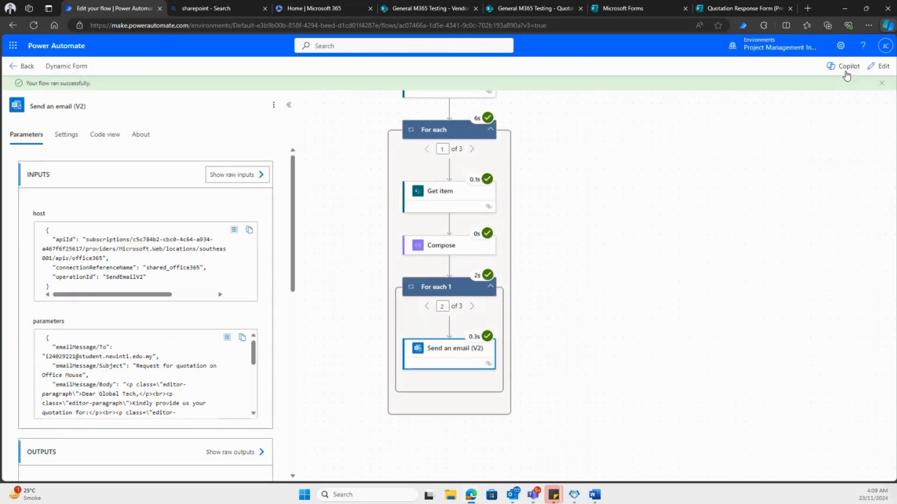
- Edit the flow to move Send an email (V2) directly below Compose, and delete the emptied For each 1 loop
left_click(876, 72)
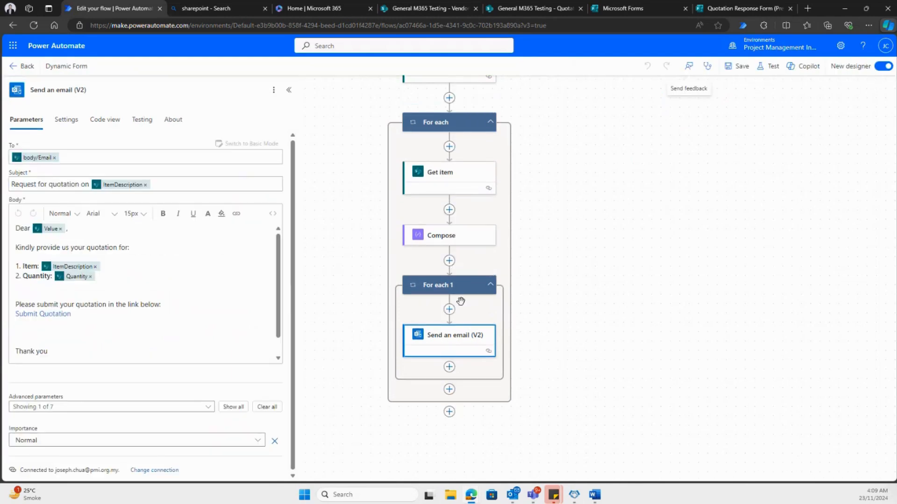
left_click_drag(453, 339, 450, 261)
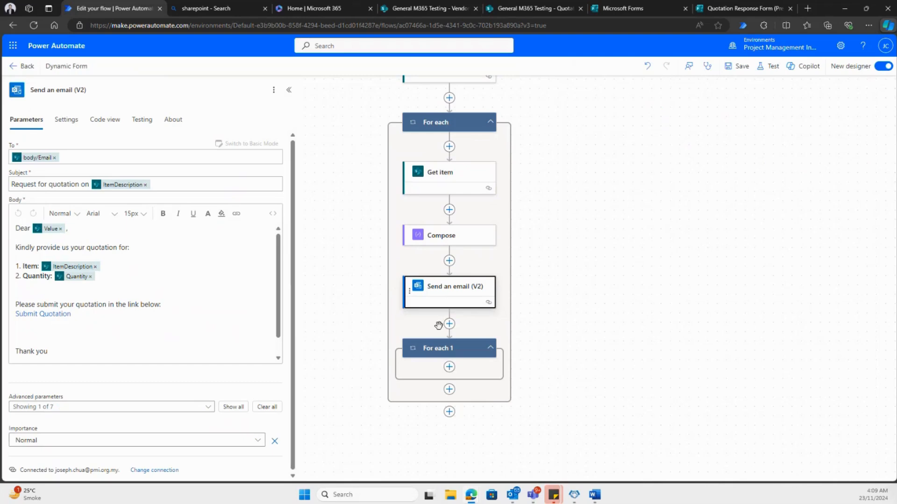
right_click(444, 350)
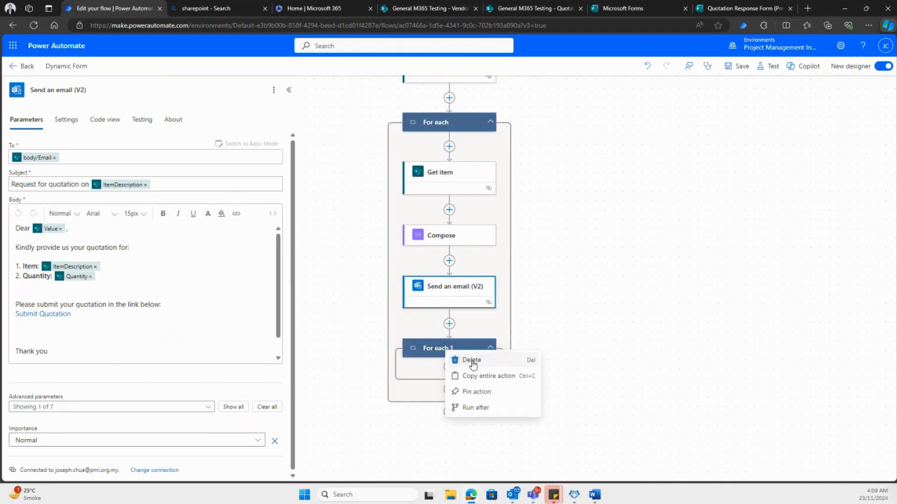
left_click(463, 361)
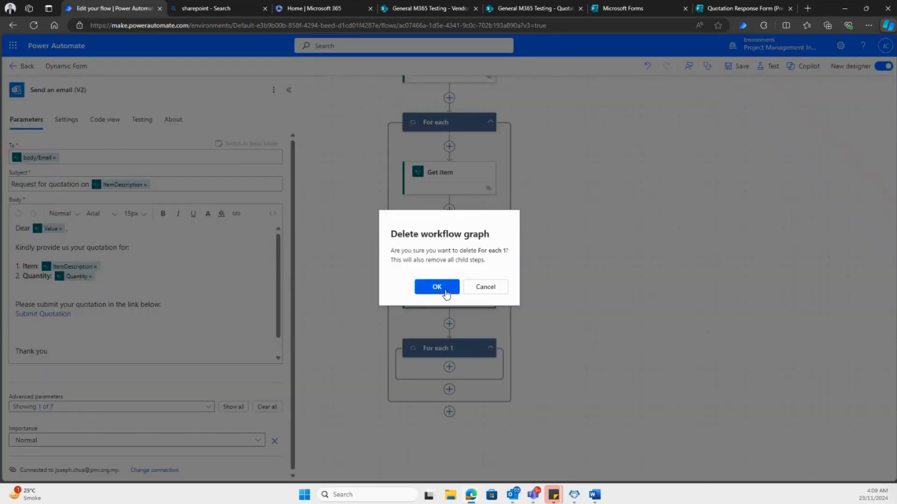
left_click(437, 287)
left_click(449, 292)
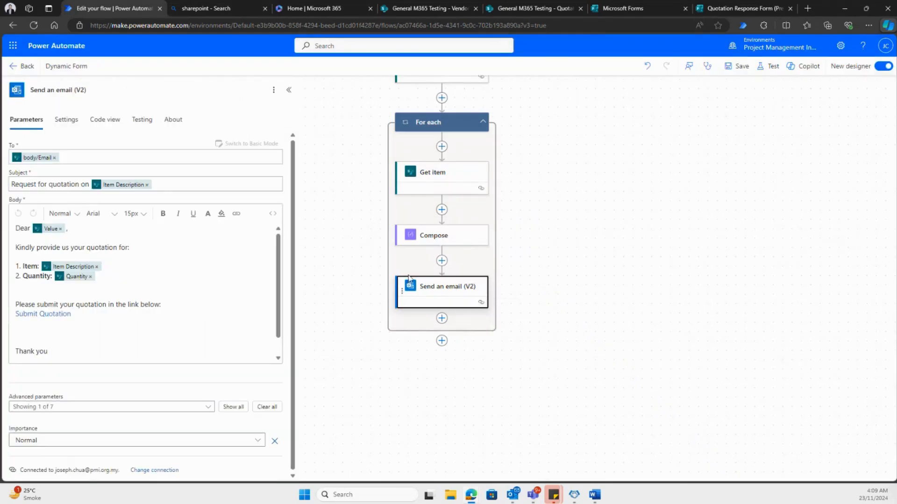
- Save the flow and test it automatically with the most recent succeeded trigger
left_click(741, 68)
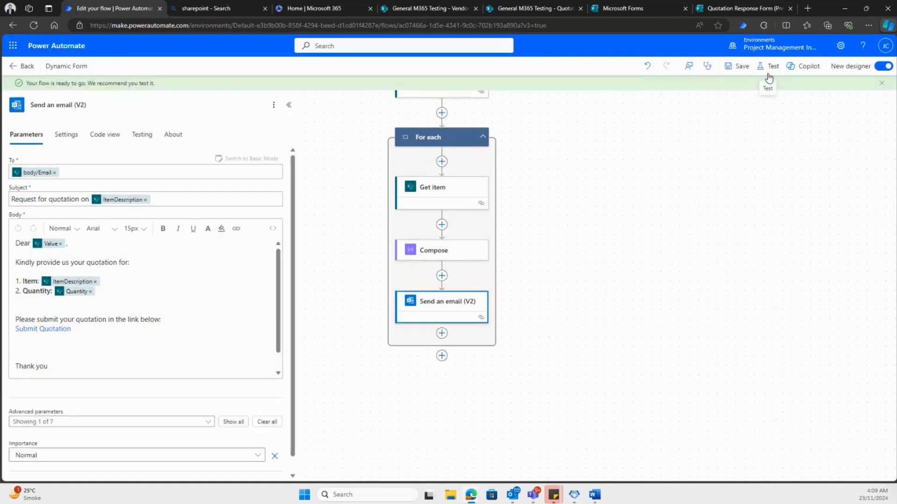
left_click(769, 69)
left_click(740, 133)
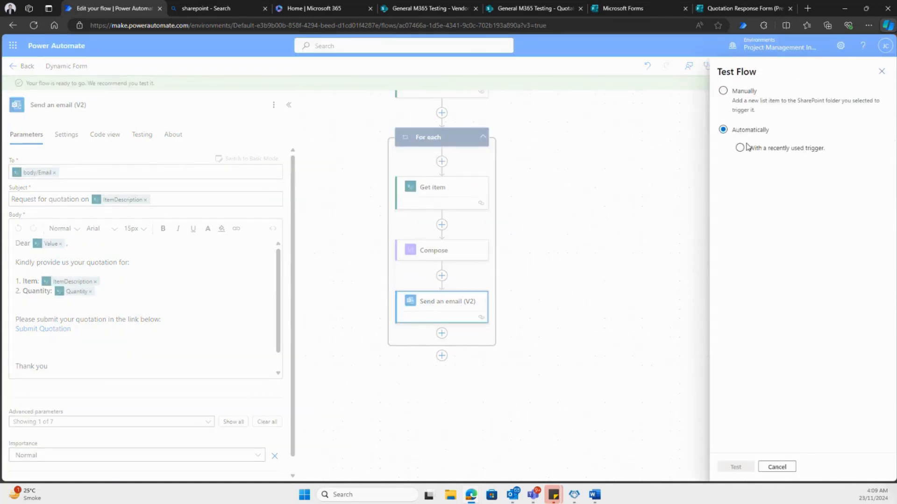
left_click(750, 149)
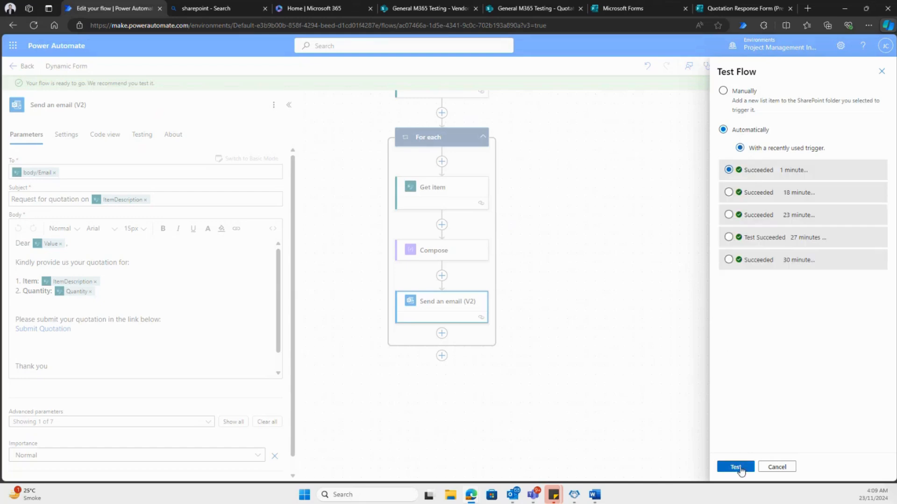
left_click(736, 468)
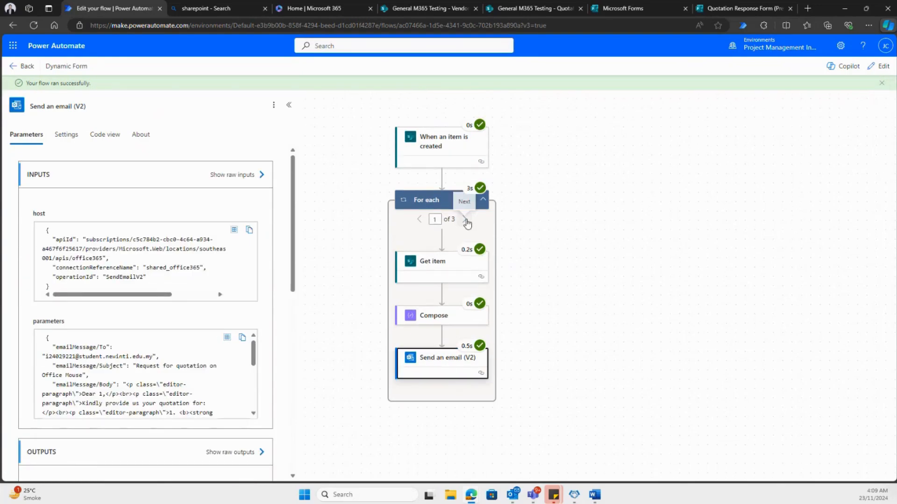
- Inspect the Send an email (V2) parameters for the second and third For each iterations
left_click(465, 220)
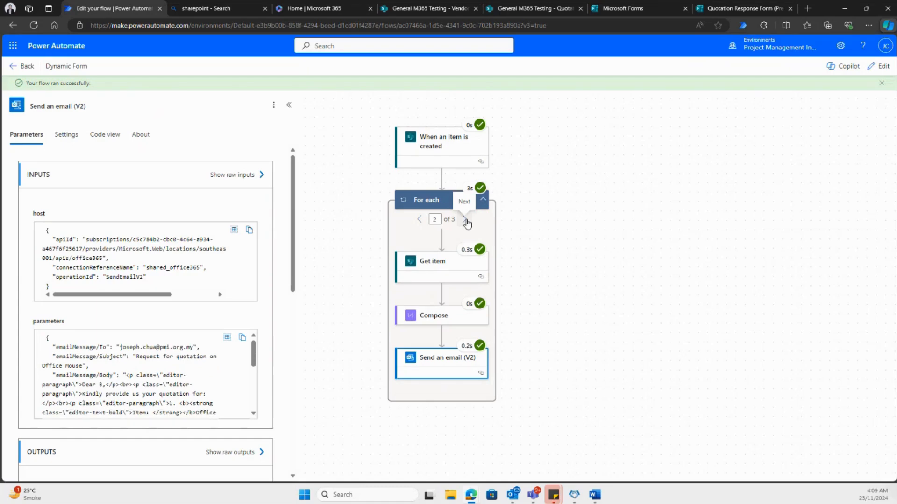
left_click(465, 219)
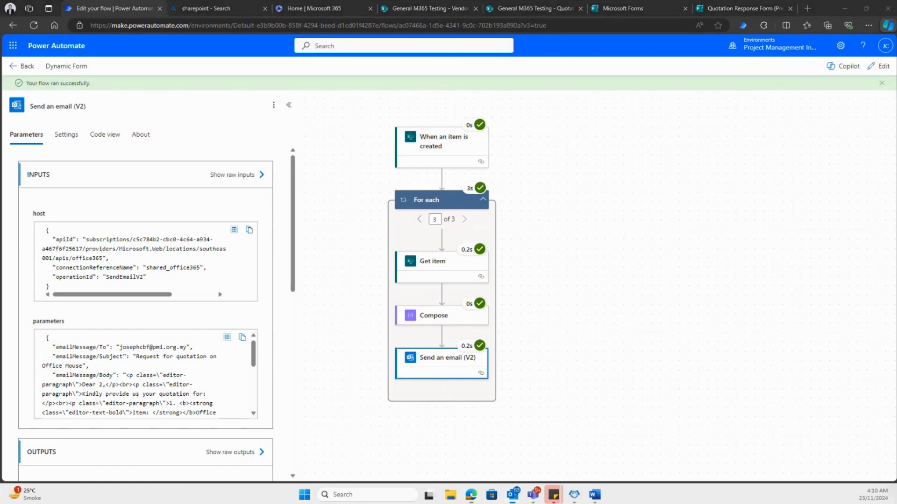
- Switch to Outlook, check the recipient and content of the received Office Mouse quotation emails, and close the window
key("alt+Tab")
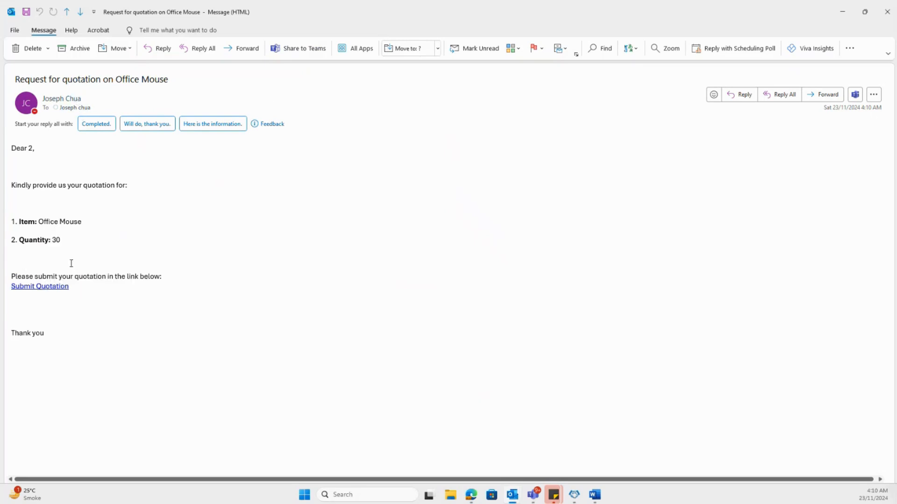
mouse_move(66, 107)
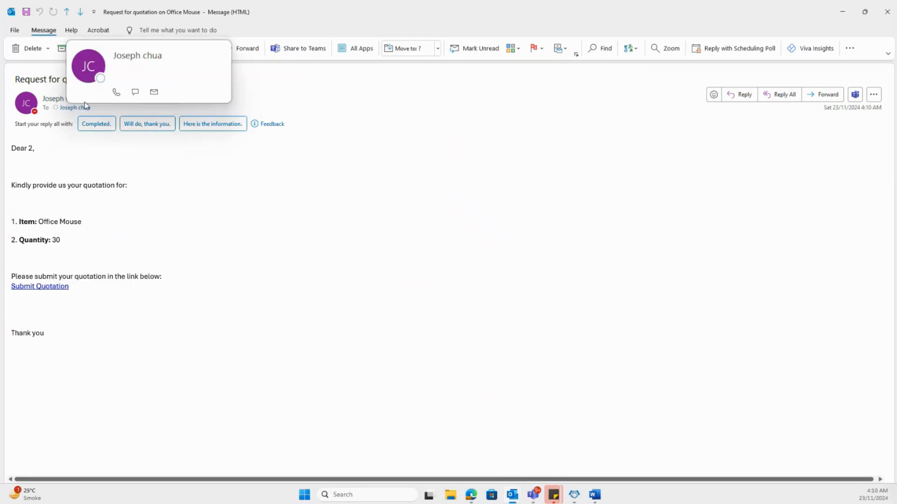
mouse_move(146, 88)
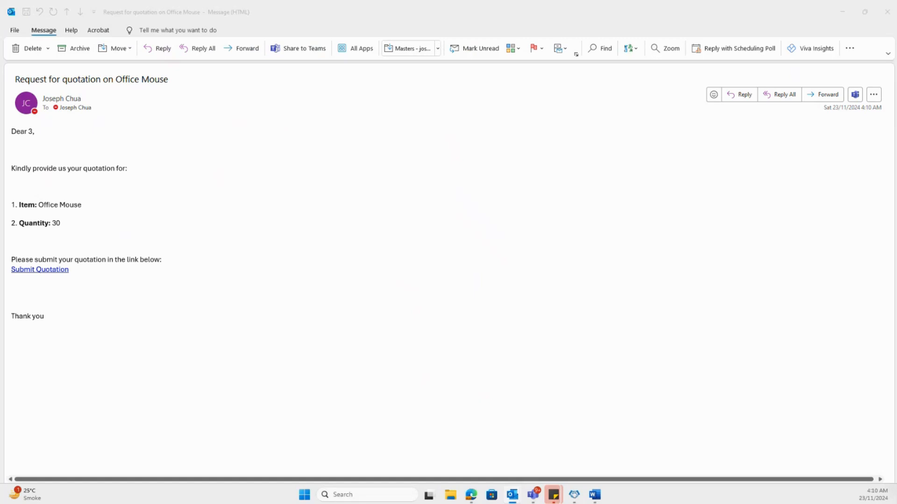
left_click_drag(896, 101, 610, 131)
left_click(747, 124)
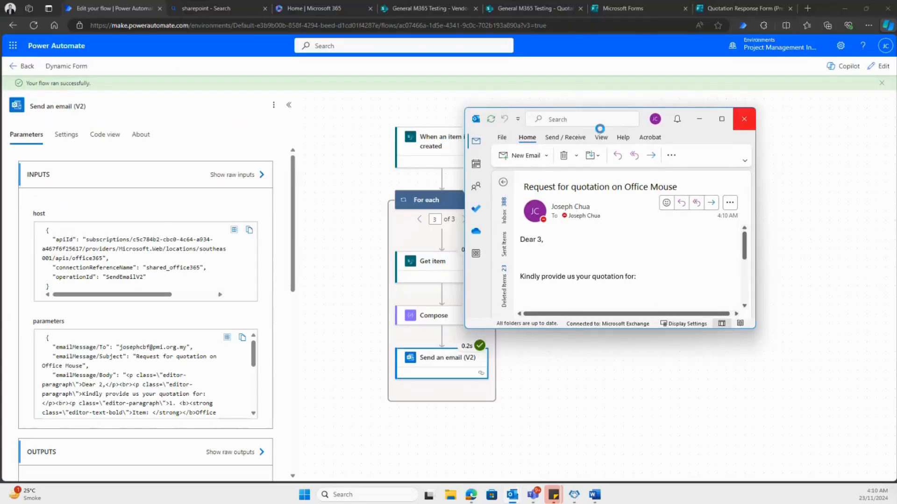
- Reopen Outlook and open the newest "Request for quotation on Office Mouse" email from the work account's inbox in a maximized window
left_click(513, 496)
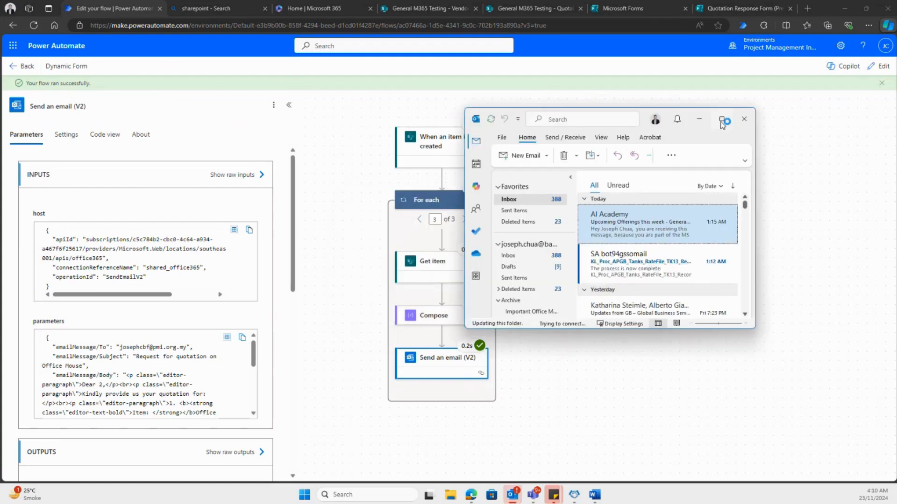
left_click(722, 120)
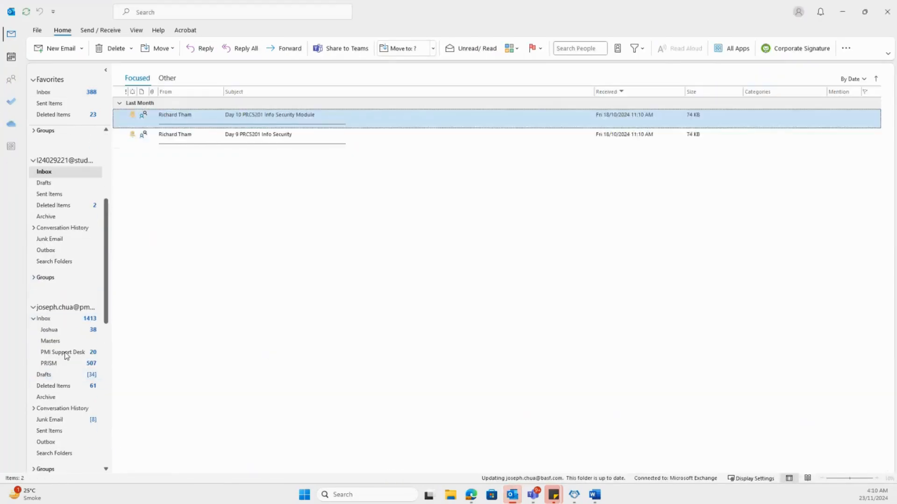
left_click(81, 320)
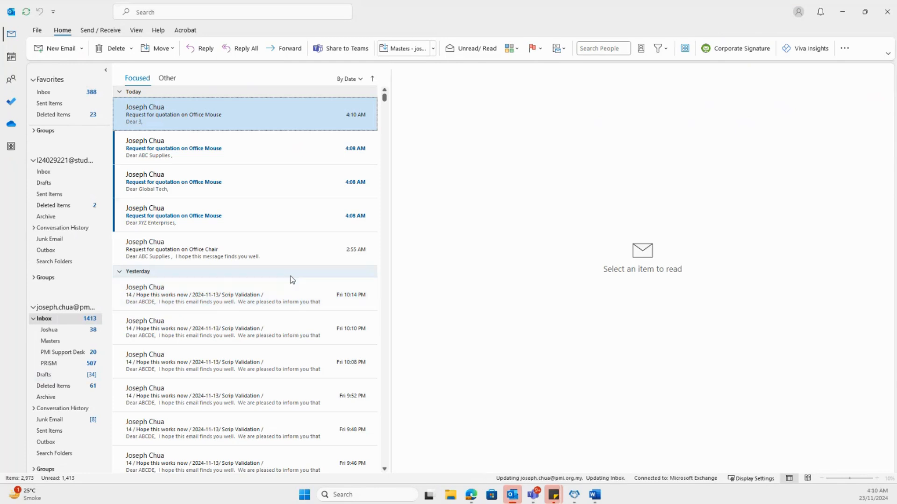
double_click(294, 118)
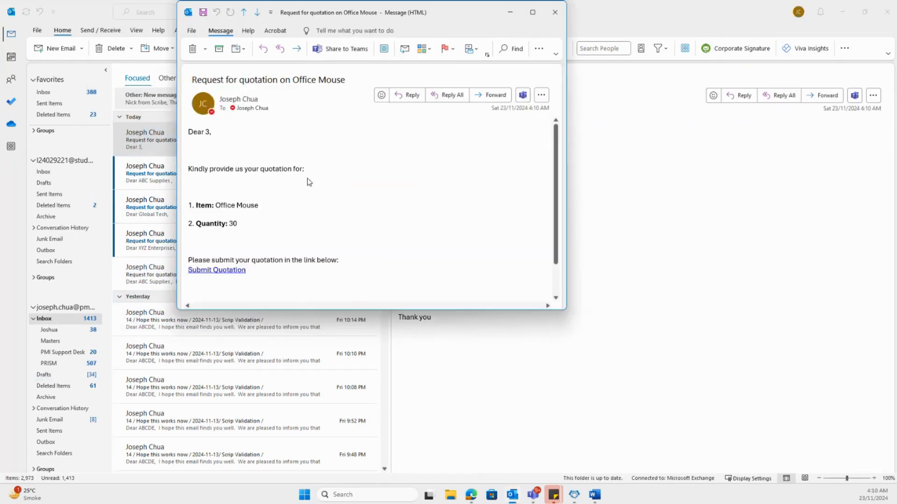
left_click(532, 12)
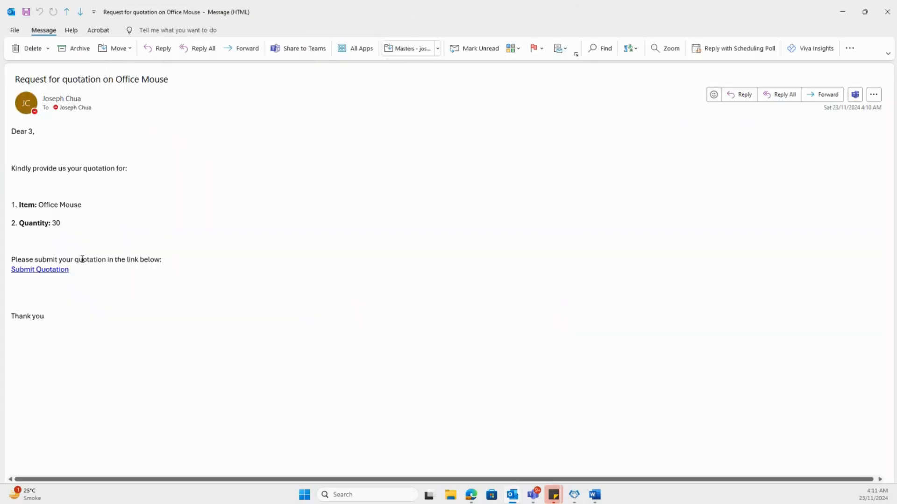
- Follow the email's Submit Quotation link, start a new draft with prefilled answers, and check the Quotation ID and Vendor Name fields
left_click(52, 271)
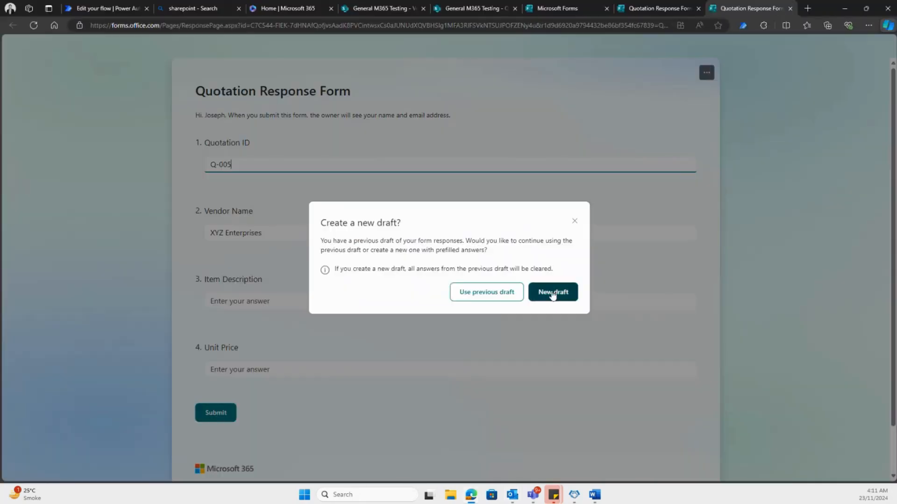
left_click(558, 294)
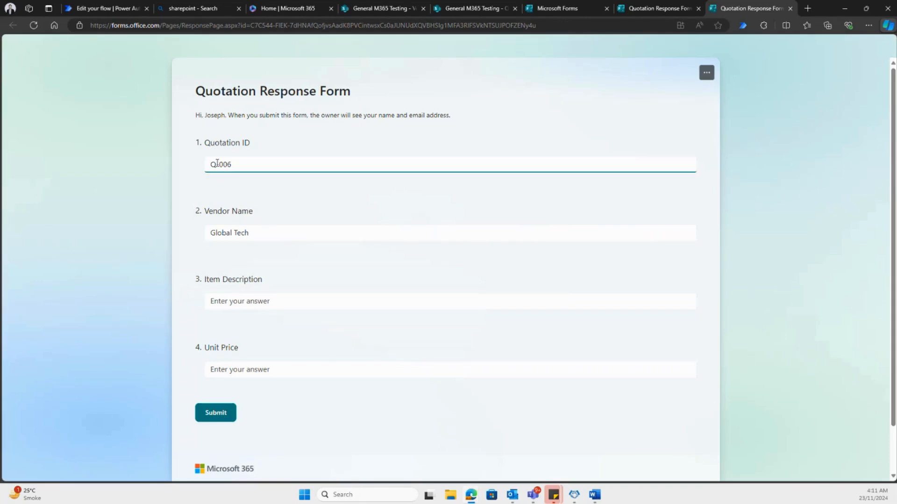
mouse_move(217, 164)
left_mouse_down()
mouse_move(231, 164)
mouse_move(207, 164)
left_mouse_up()
left_click_drag(256, 234, 200, 240)
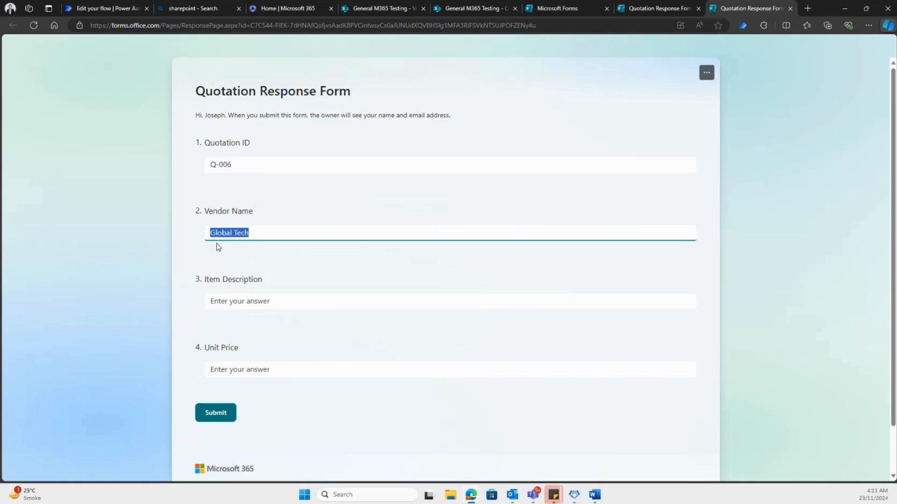
- Switch to Outlook and open the newest "Request for quotation on Office Mouse" email from the second work account's inbox
mouse_move(516, 495)
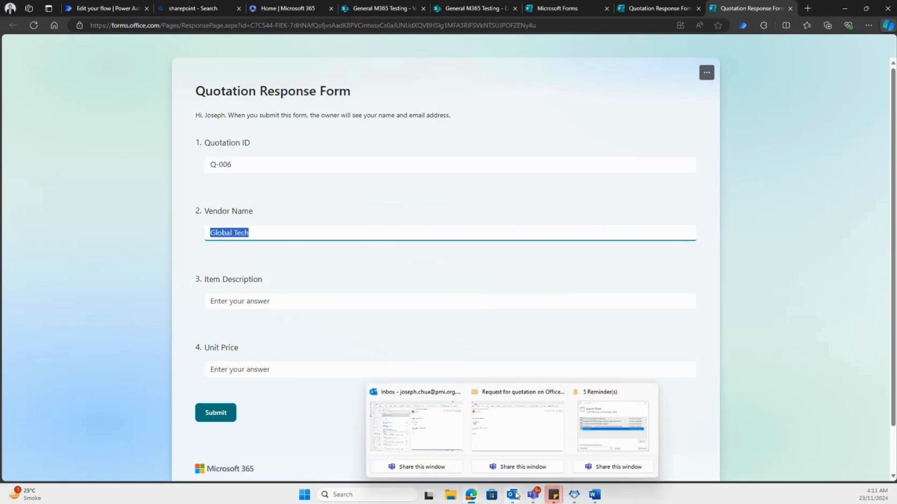
left_click(419, 431)
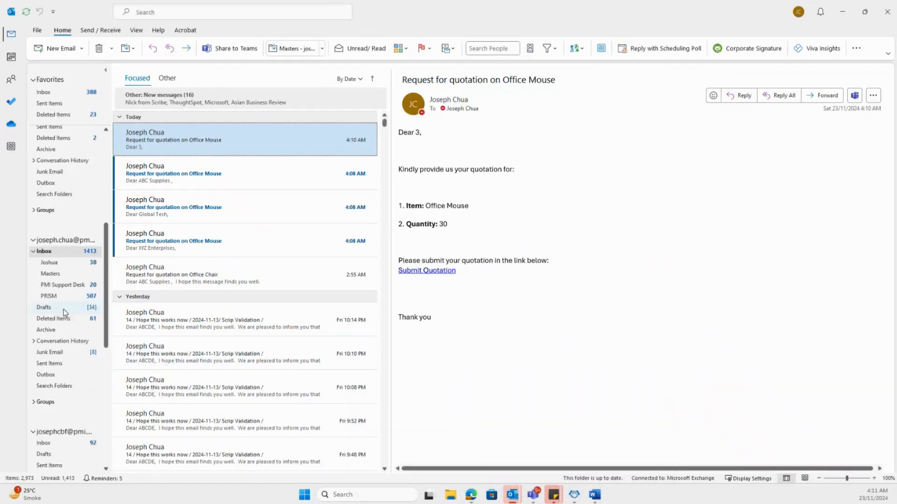
scroll(64, 309, "down", 3)
left_click(71, 331)
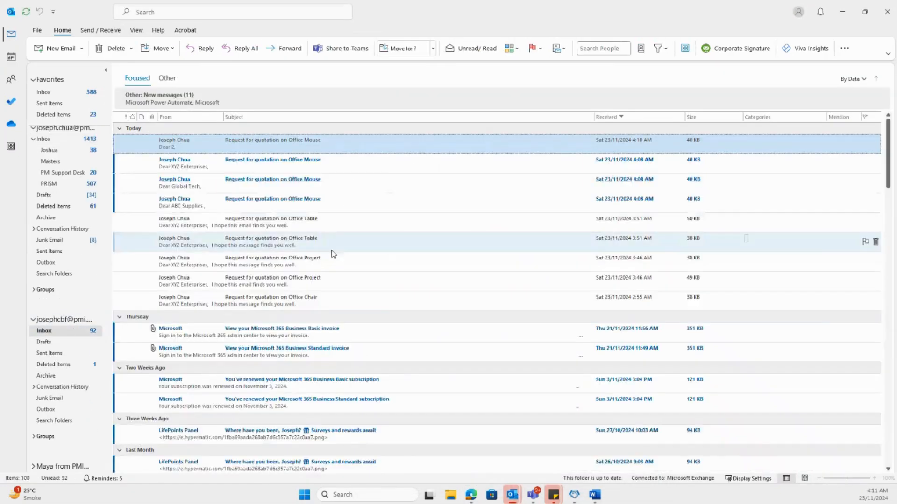
double_click(313, 150)
- Open the Quotation Response Form from this email's Submit Quotation link as a new prefilled draft and check the Vendor Name
scroll(226, 247, "down", 3)
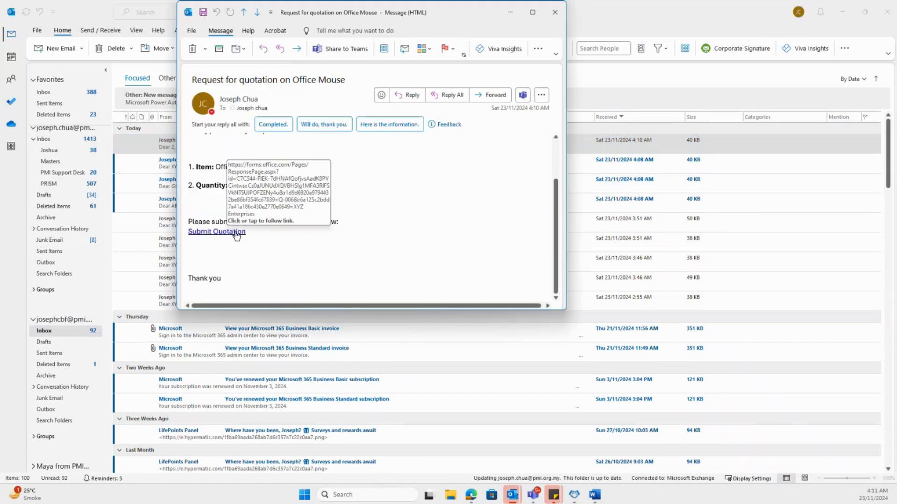
left_click(237, 236)
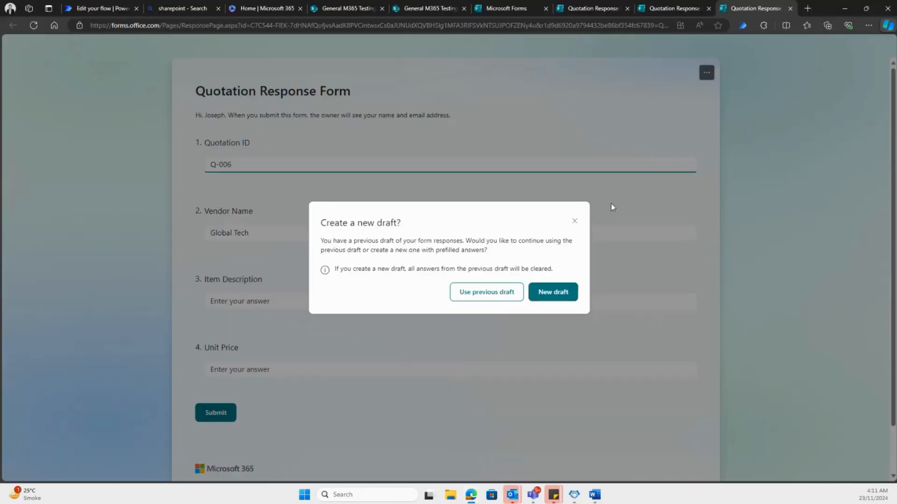
left_click(562, 290)
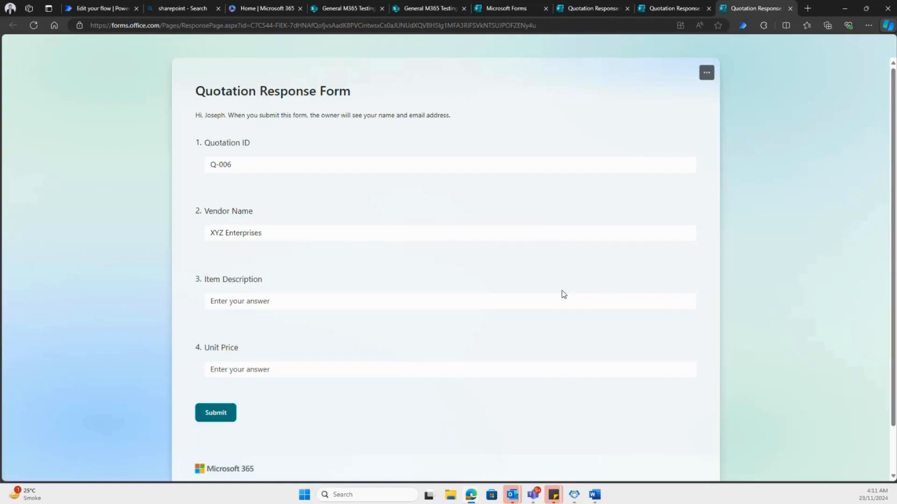
left_click_drag(211, 233, 362, 220)
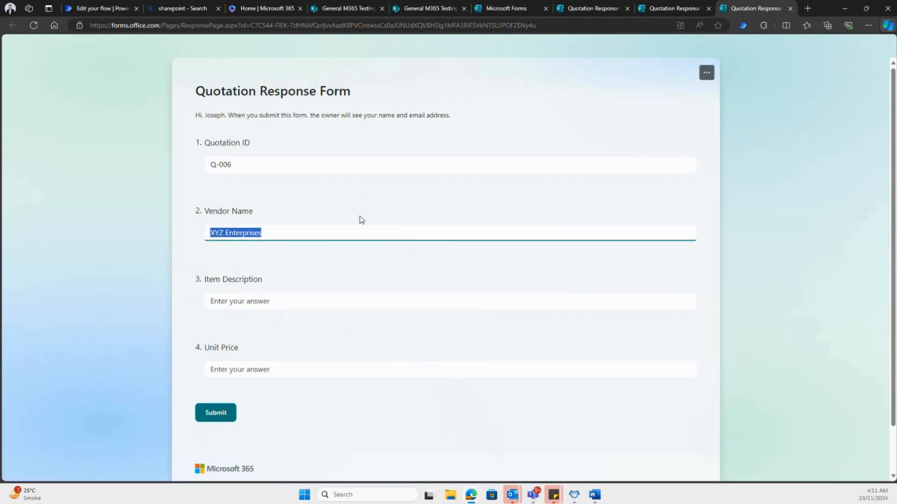
- Compare the prefilled Vendor Name in the two open Quotation Response Forms and review the rest of the second vendor's form
left_click(672, 10)
left_click(272, 242)
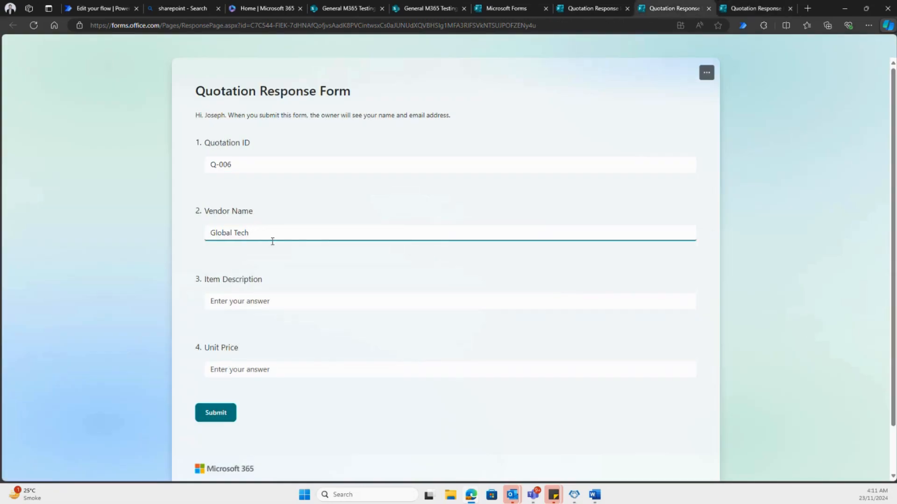
left_click(746, 10)
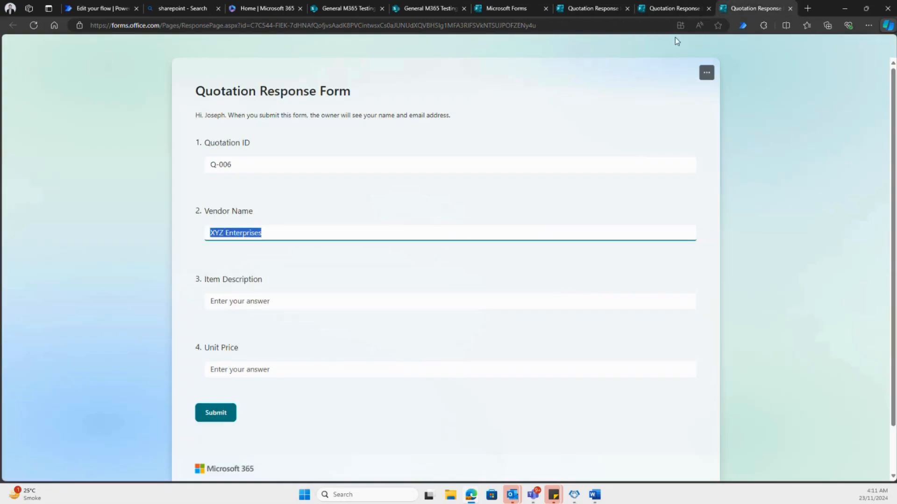
left_click(281, 236)
scroll(308, 242, "down", 1)
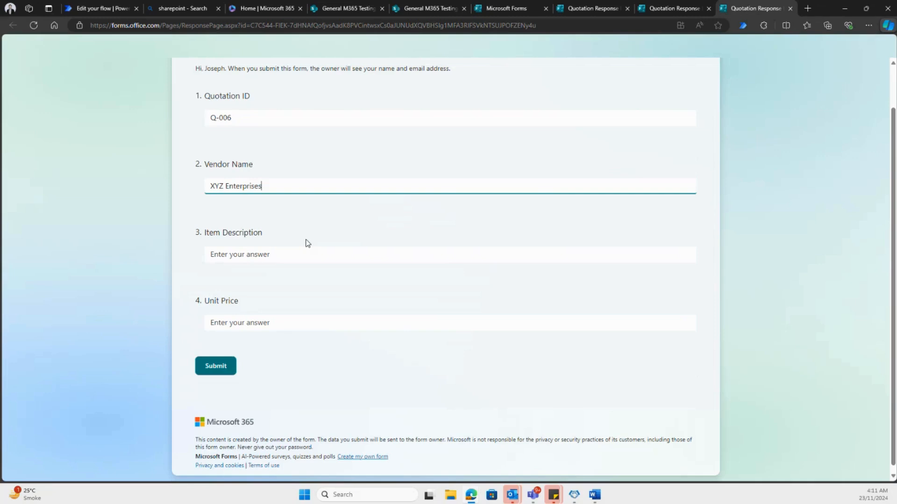
scroll(307, 243, "up", 1)
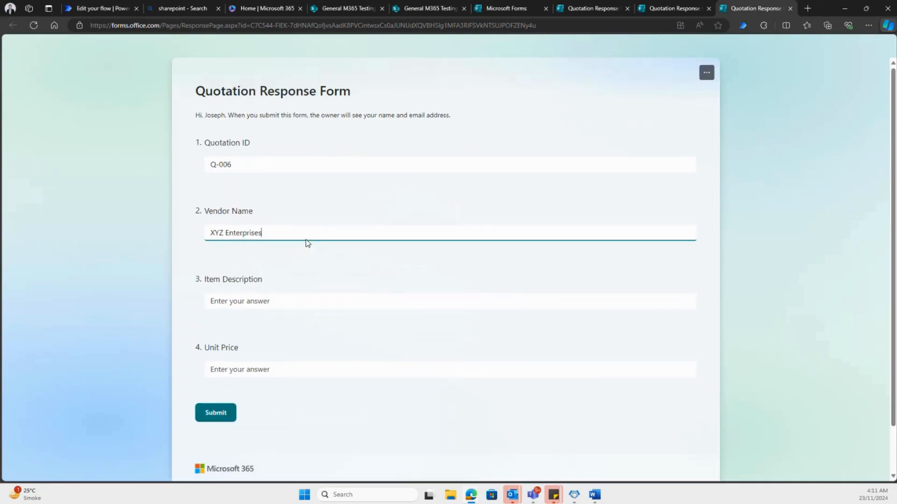